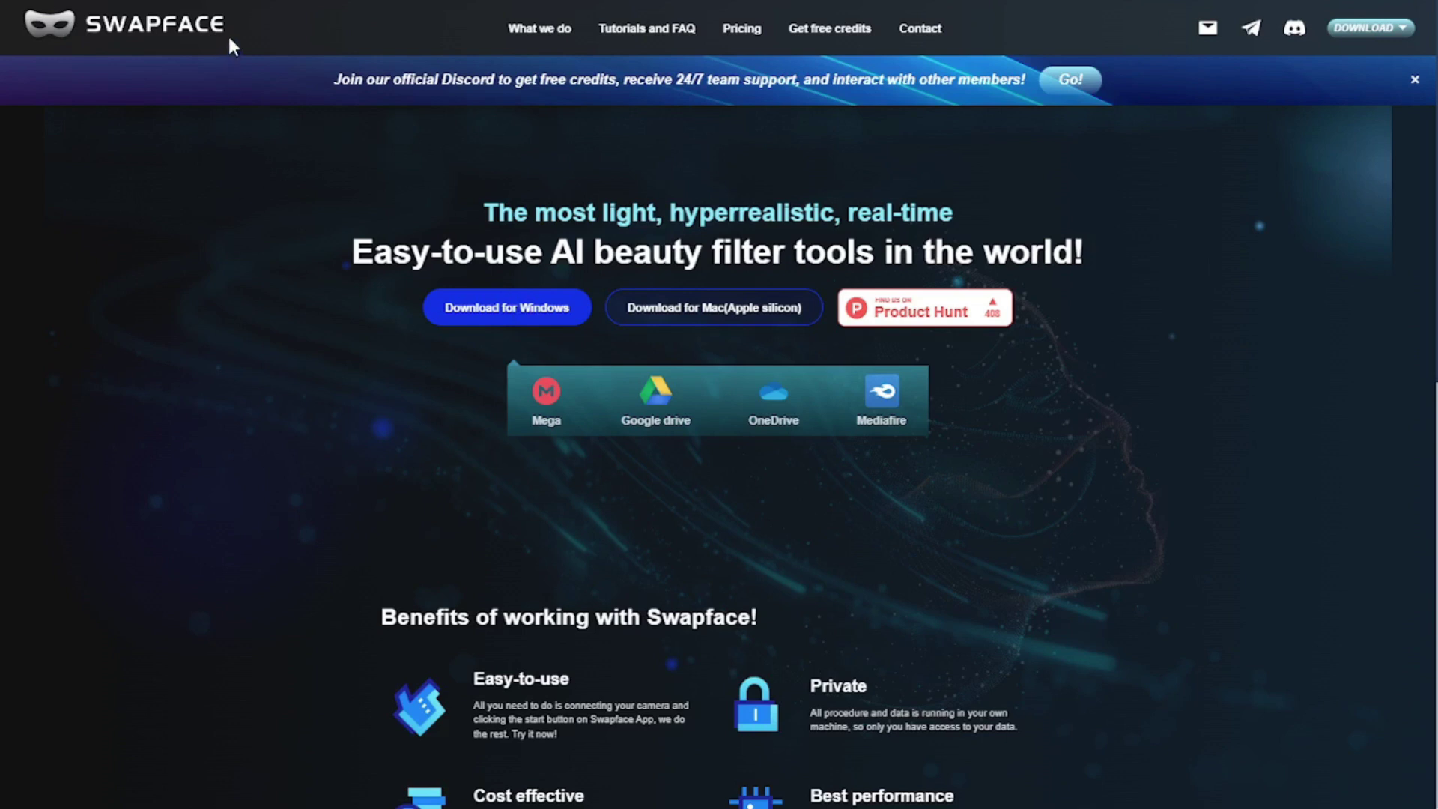
- Download Swapface_setup_v1.6.1.exe for Windows and run it to install Swapface
left_click_drag(229, 39, 115, 17)
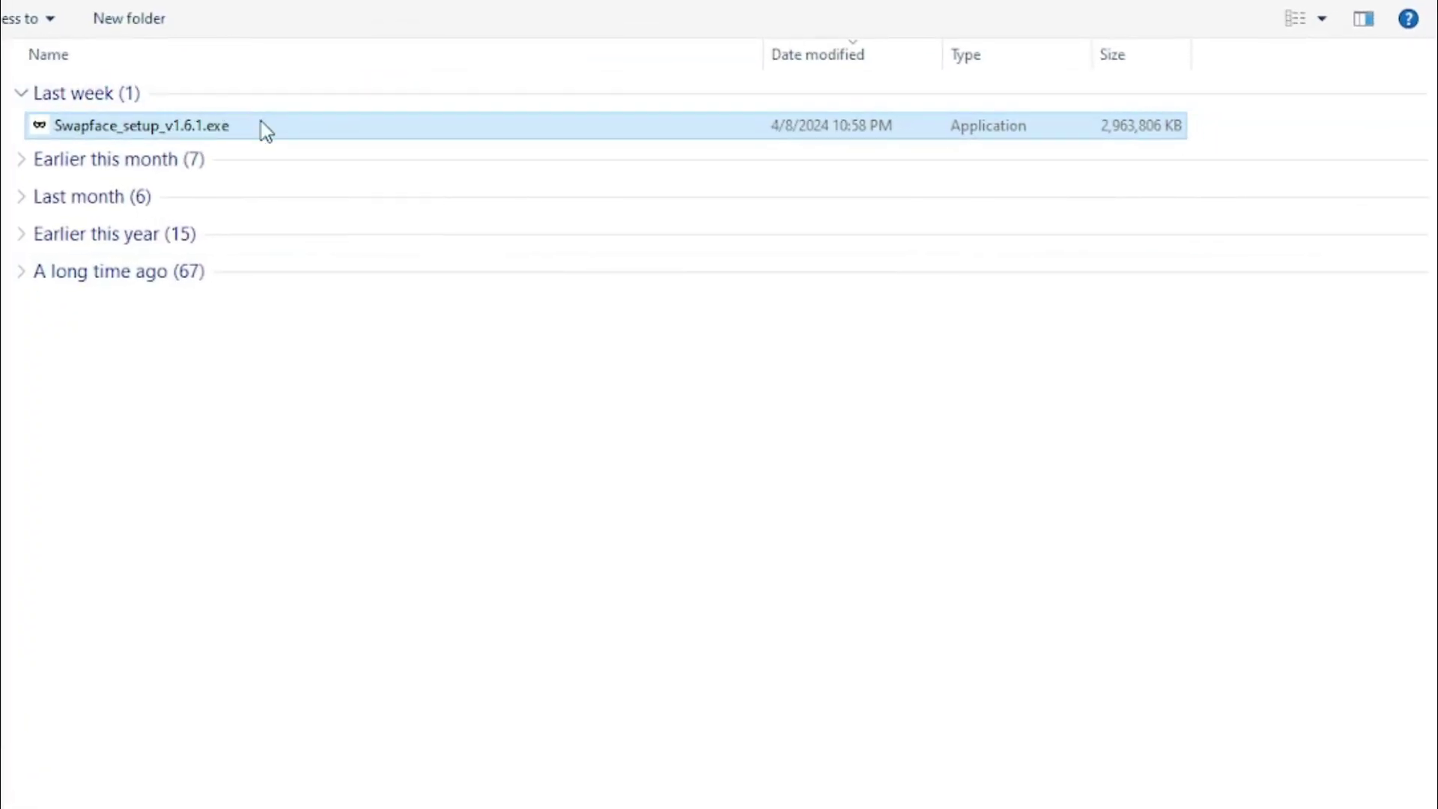
double_click(266, 129)
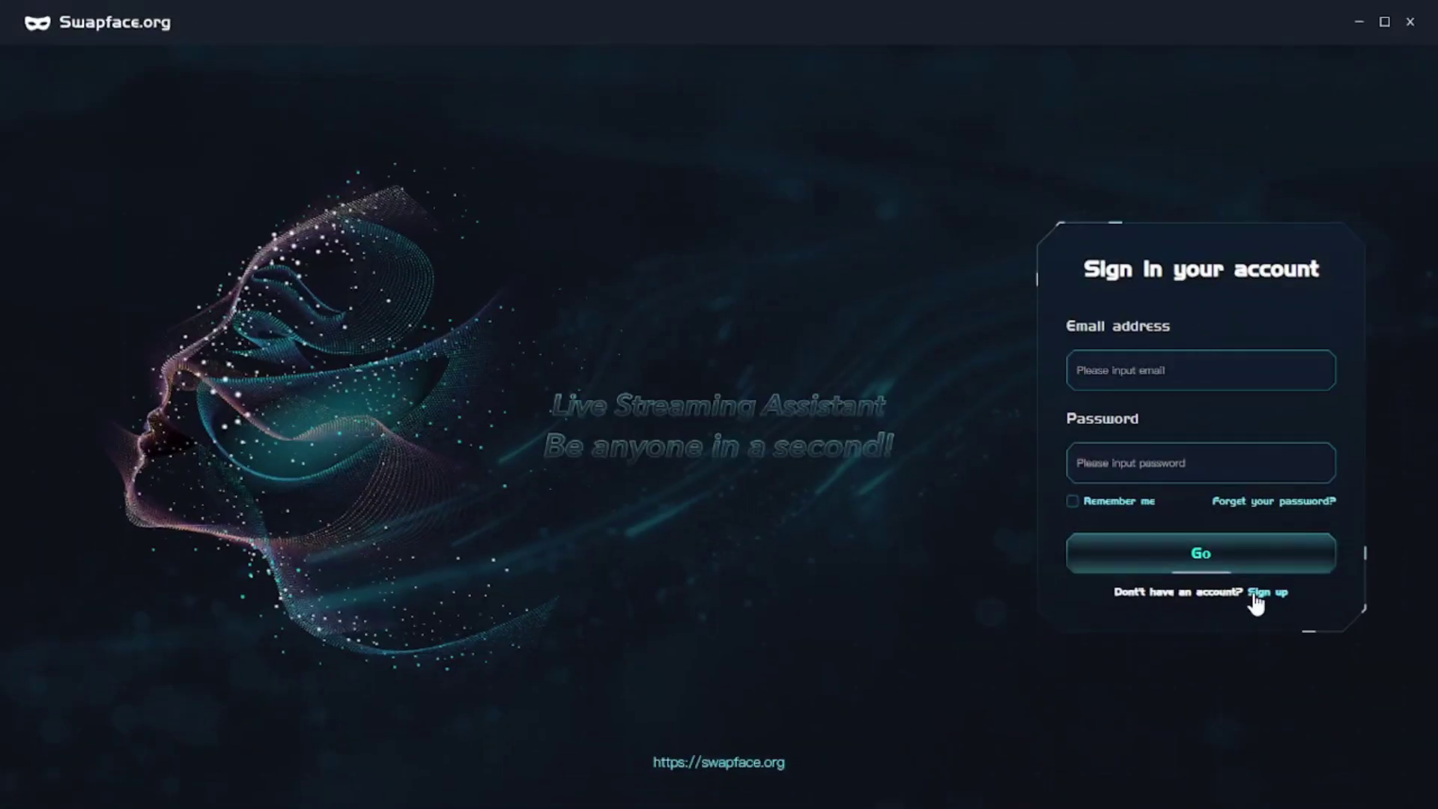
- Sign in to Swapface with the account e-mail and password
left_click(1220, 373)
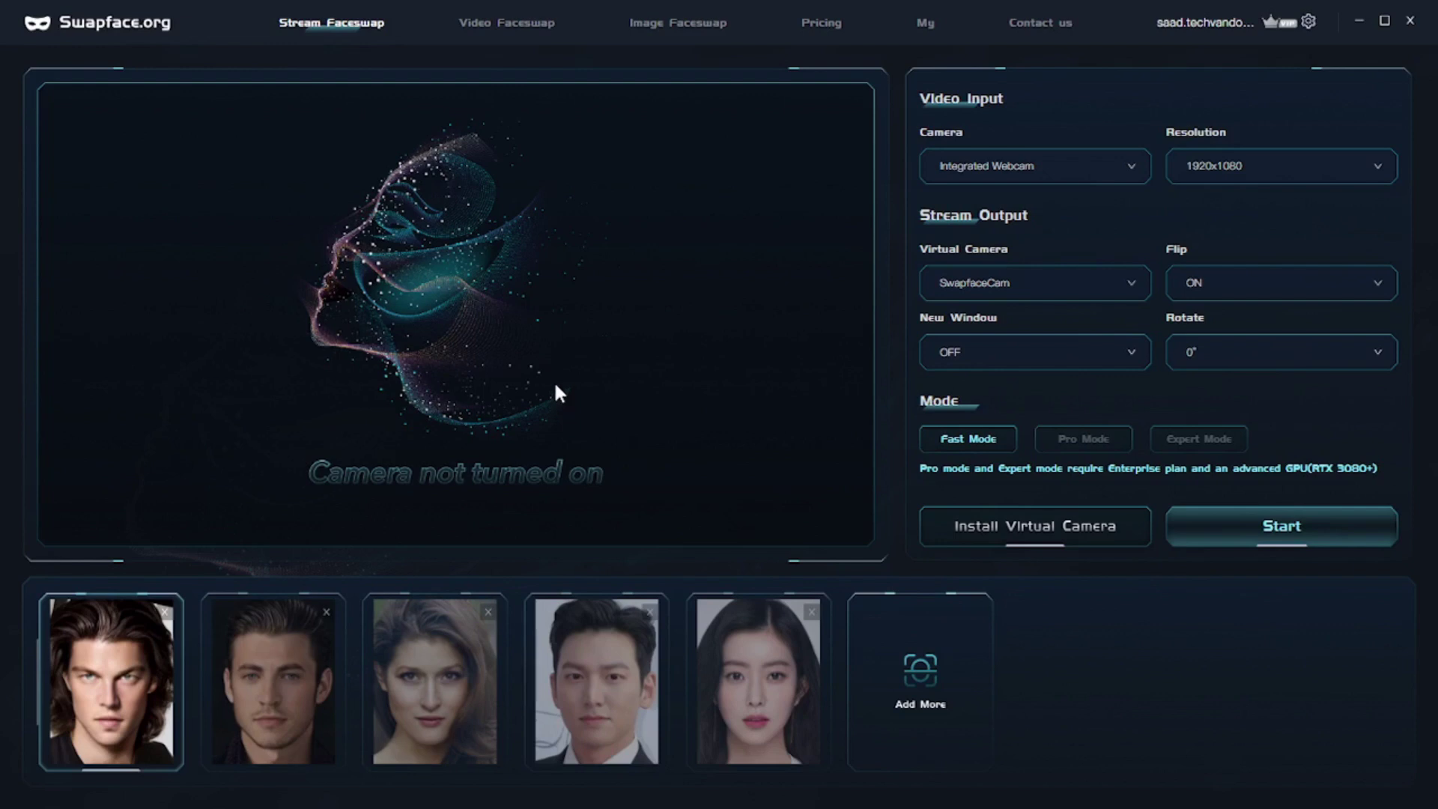
- Check the subscription plans on the Pricing page, then move to Video Faceswap
left_click(820, 29)
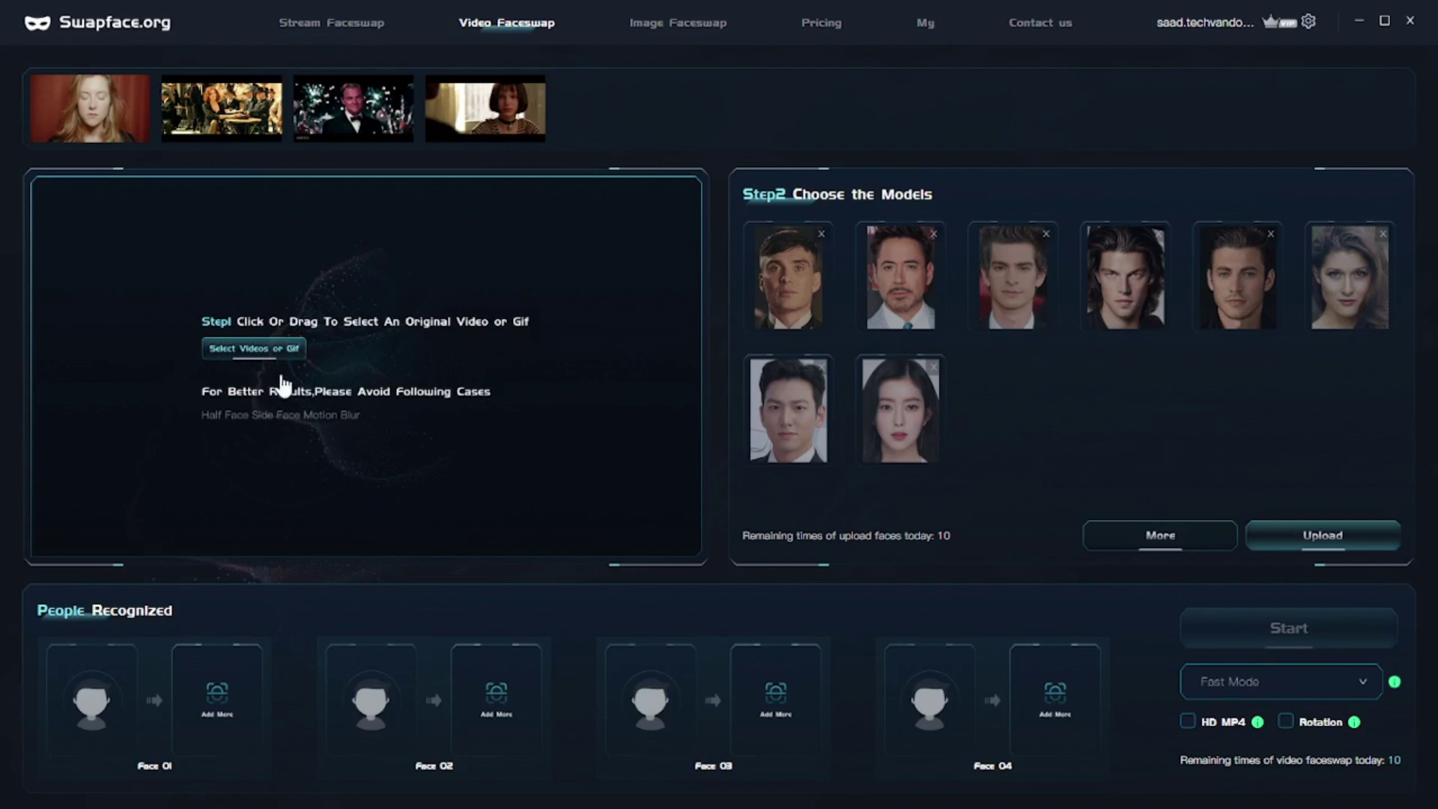
- Load the third sample clip, the tuxedoed man before fireworks, and confirm both detected faces
left_click(340, 129)
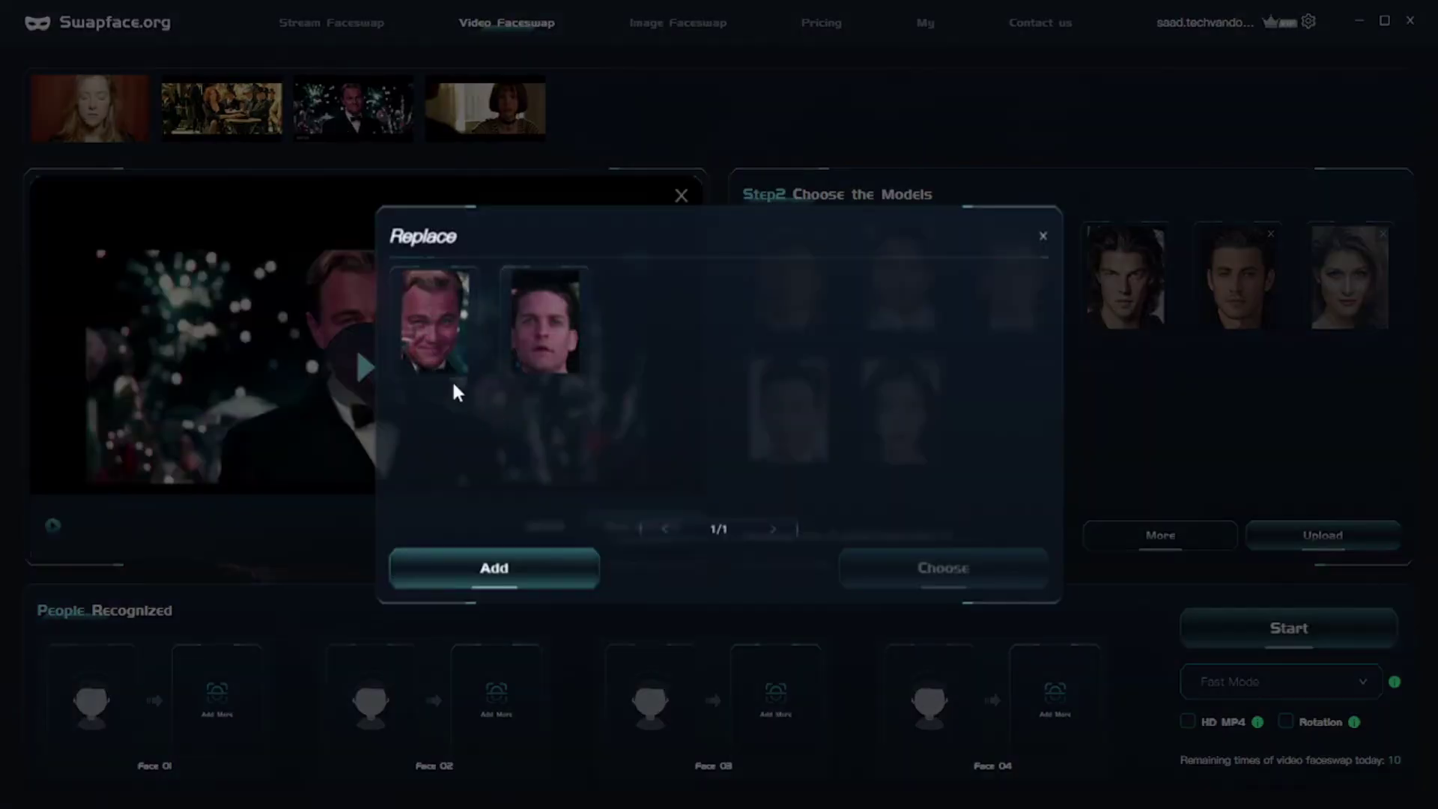
left_click(547, 346)
left_click(931, 568)
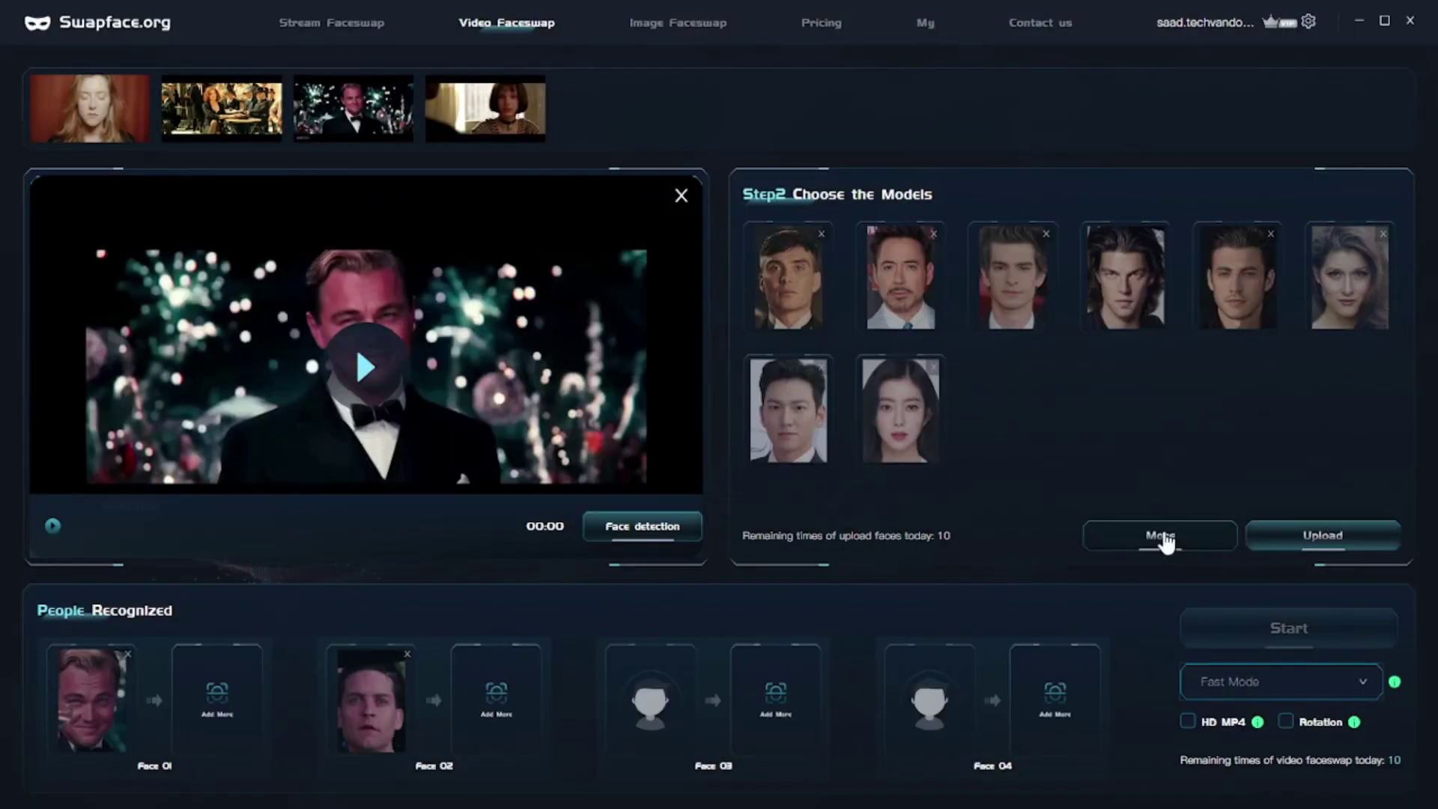
mouse_move(104, 705)
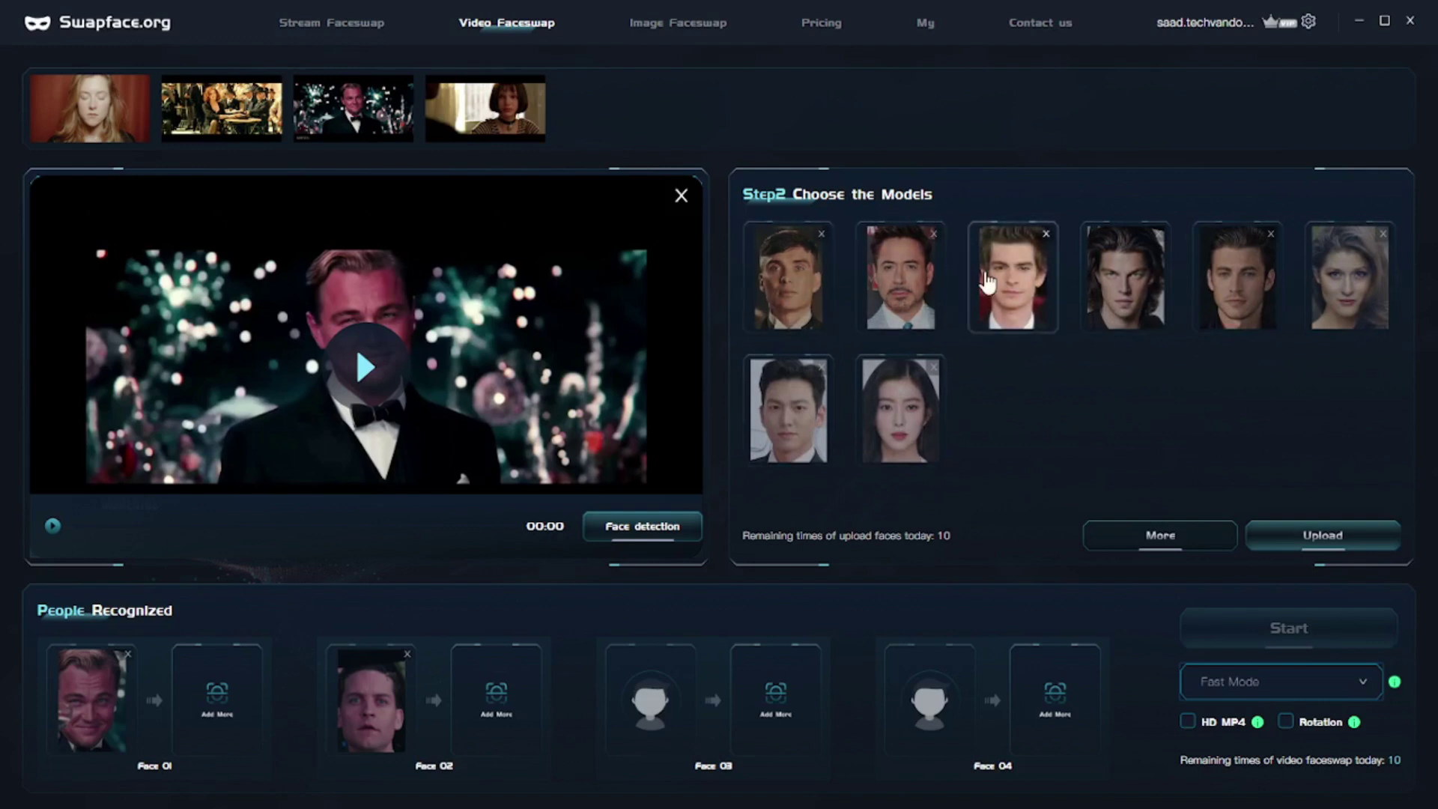
- Assign the goateed model face to Face 01 and the first model face to Face 02
left_click(219, 701)
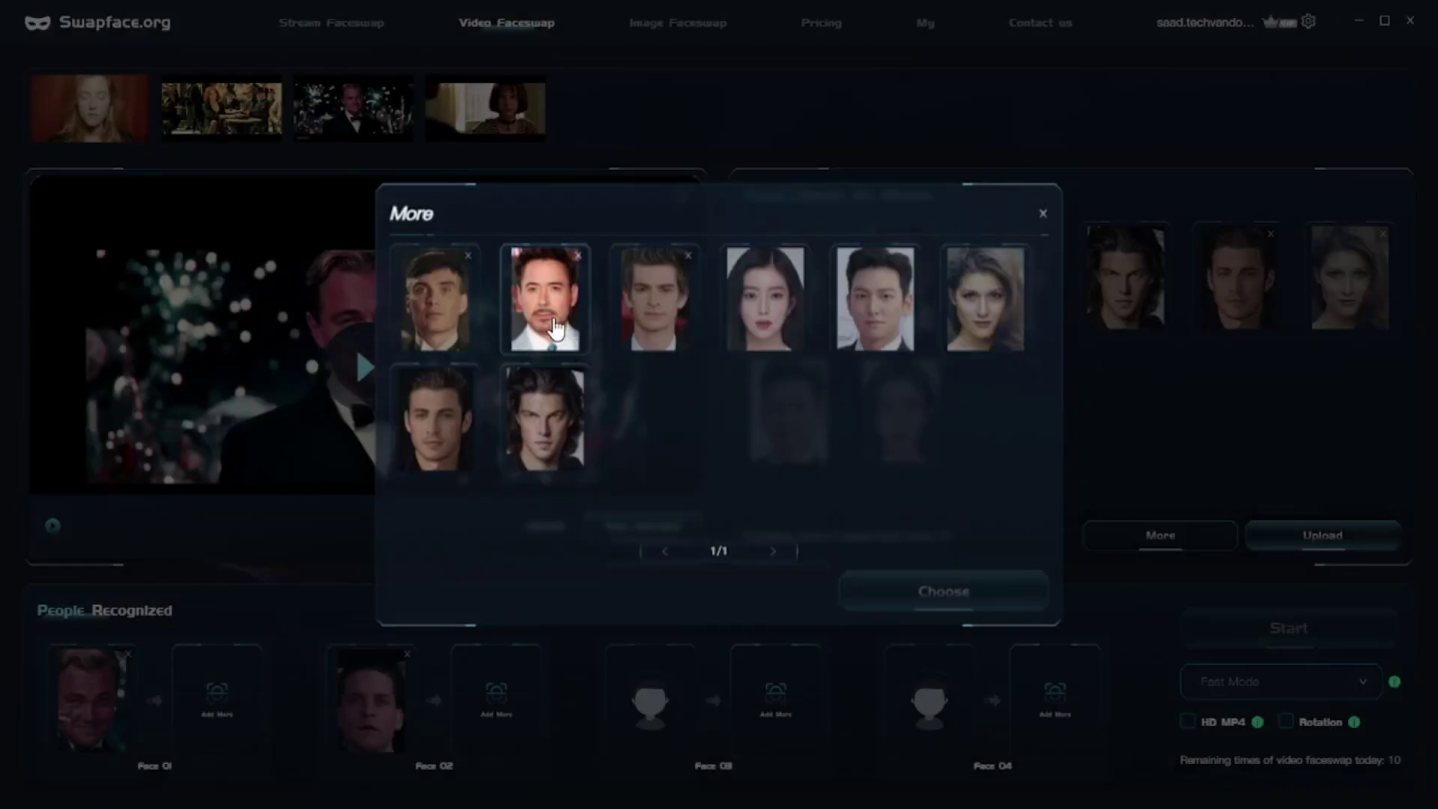
left_click(554, 328)
left_click(506, 690)
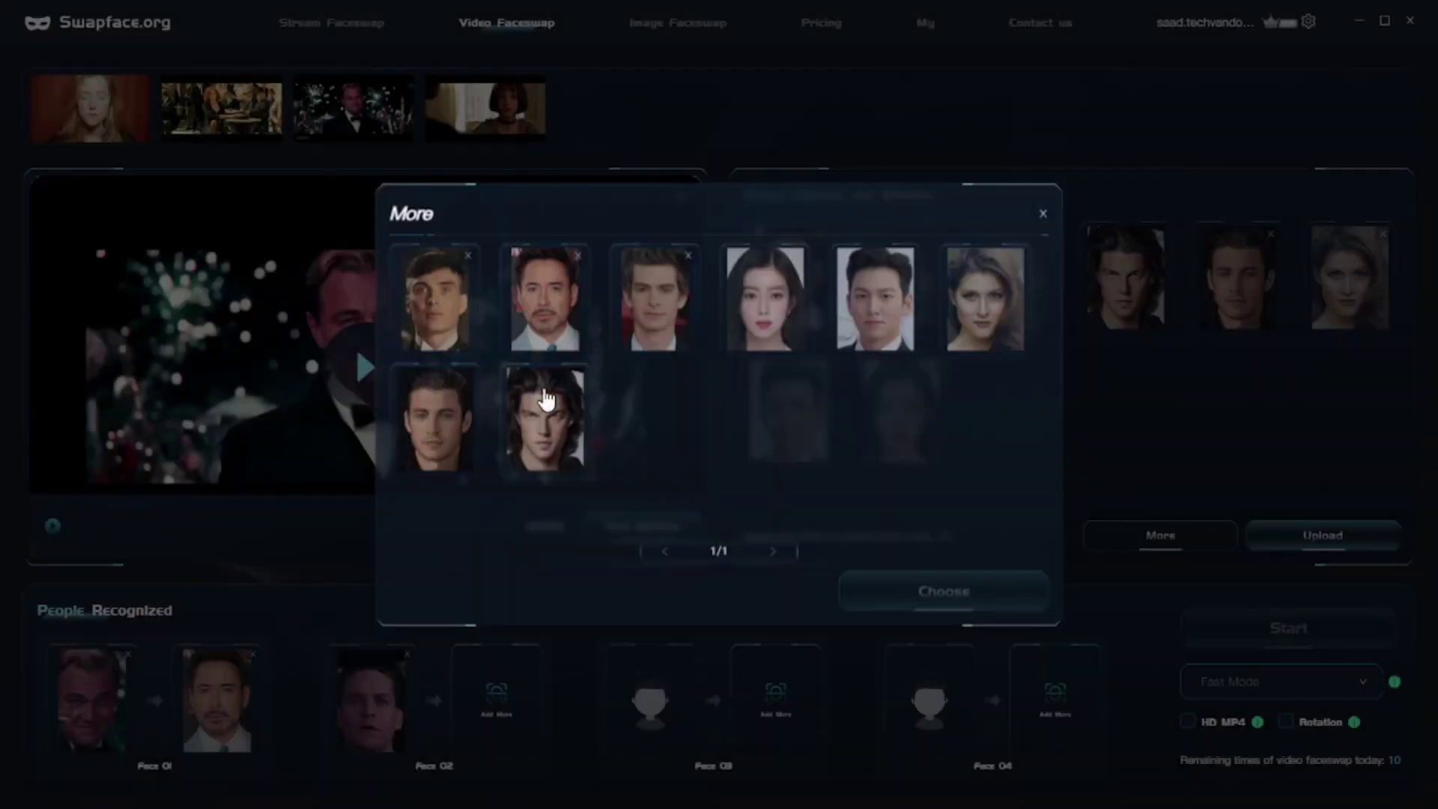
left_click(435, 300)
left_click(943, 591)
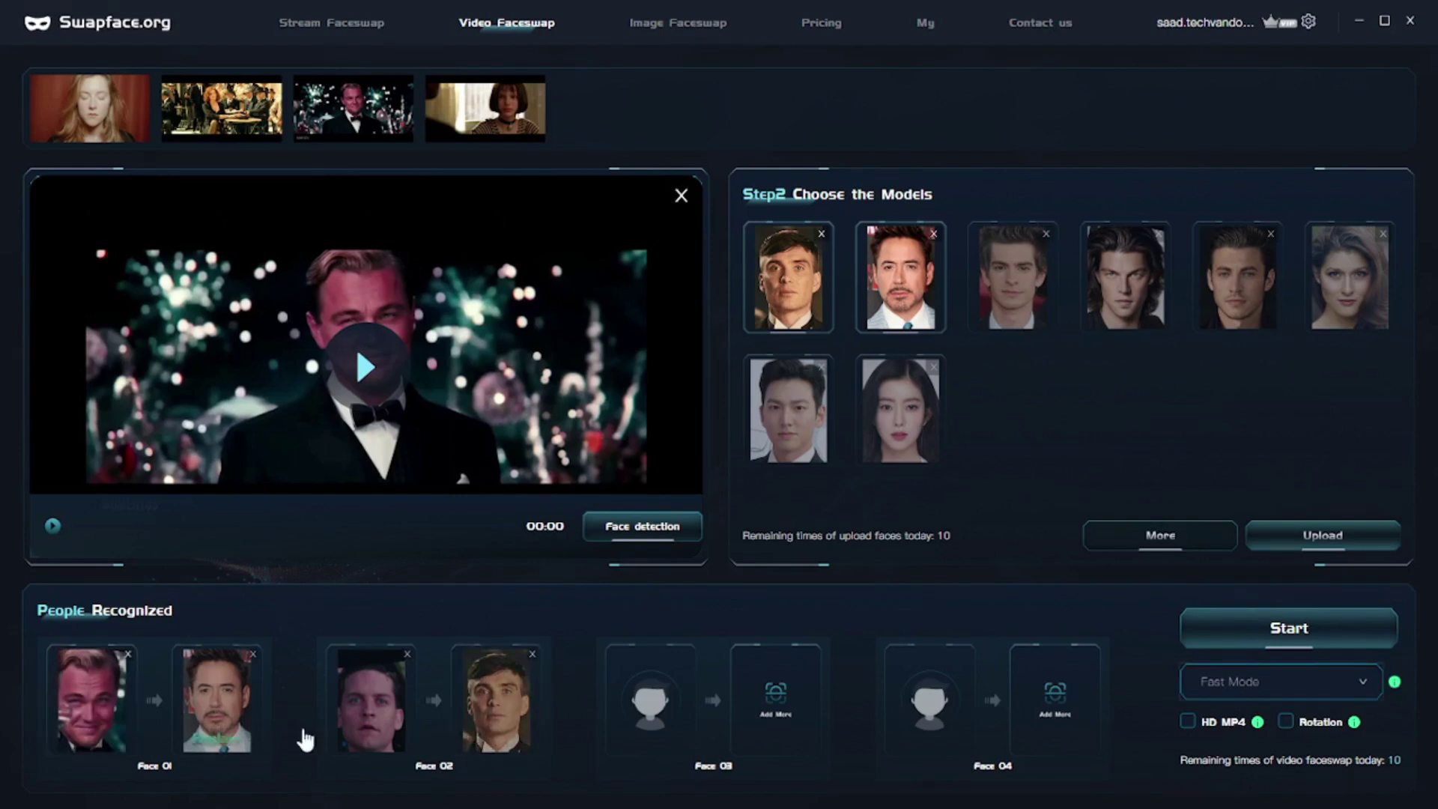
left_click(1237, 685)
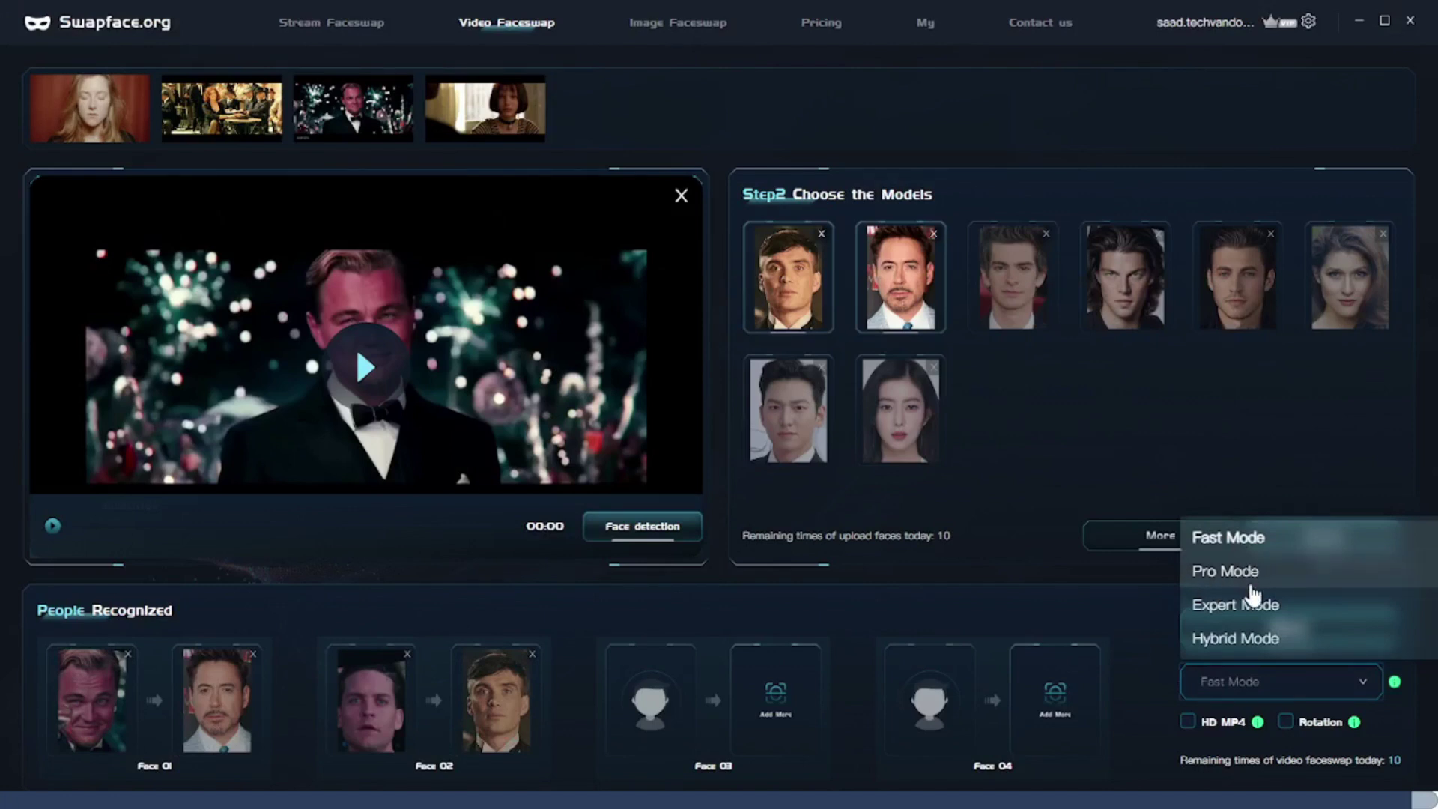
- Switch to Expert Mode with HD MP4 output and start the video swap
left_click(1395, 681)
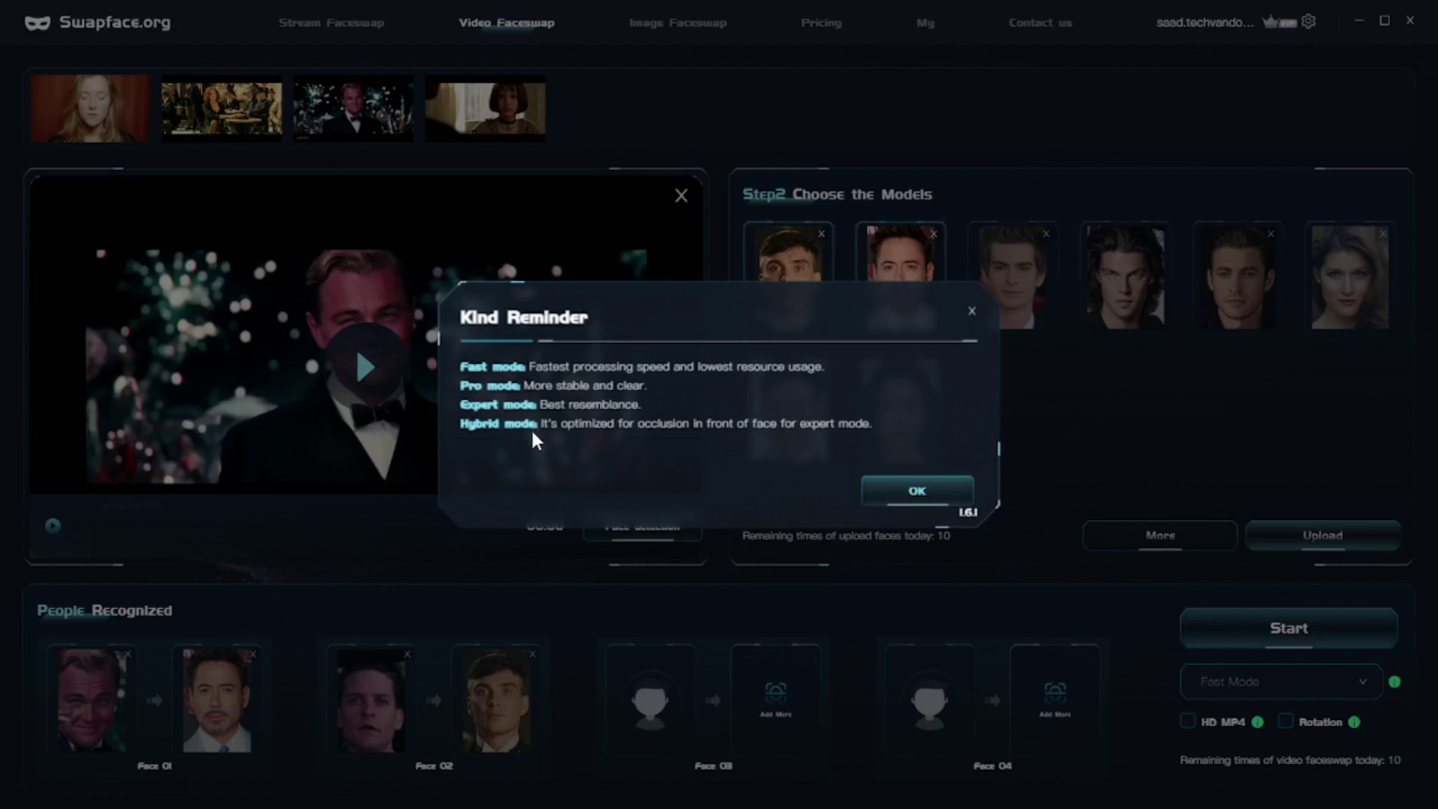
left_click(917, 491)
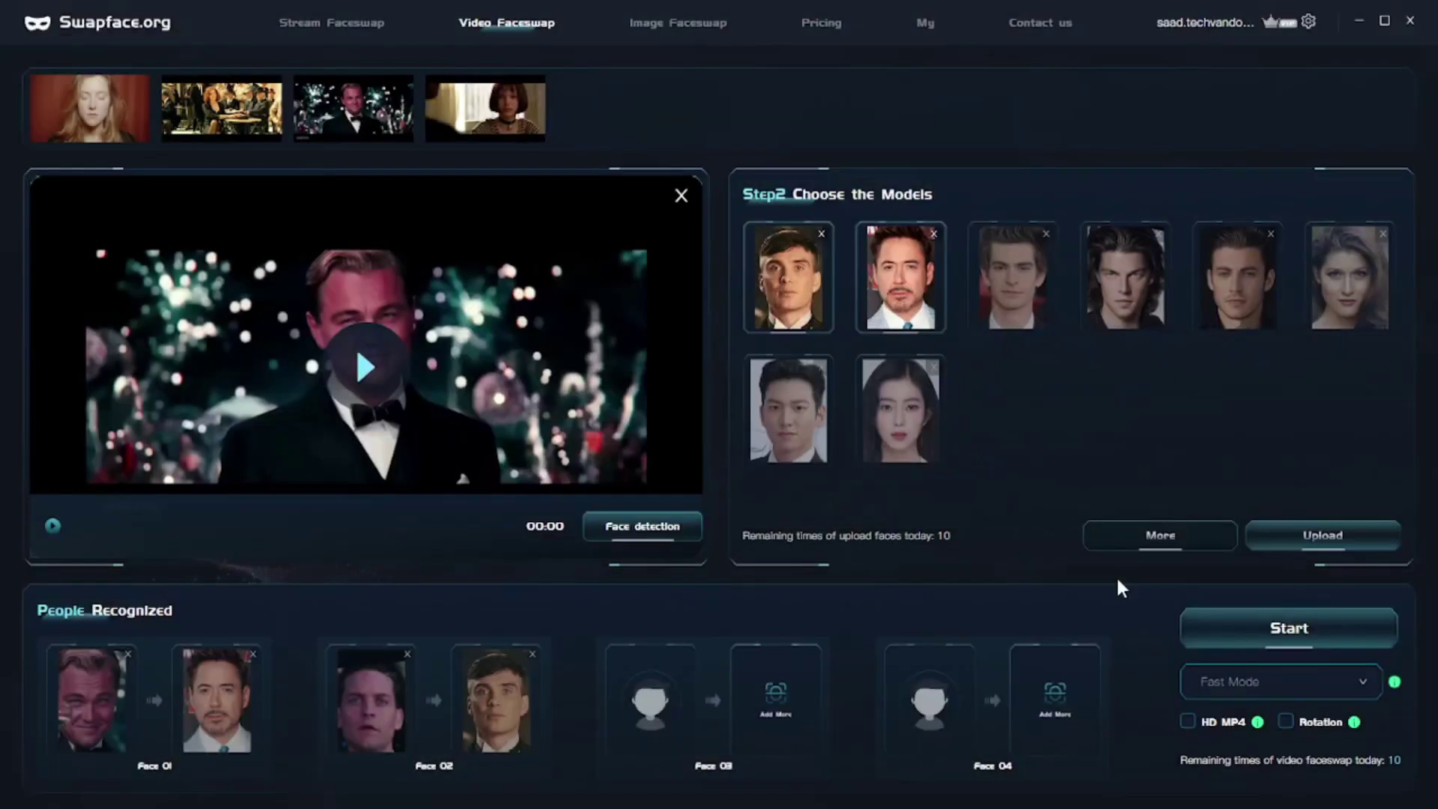
left_click(1265, 683)
left_click(1235, 605)
left_click(1189, 723)
left_click(1232, 628)
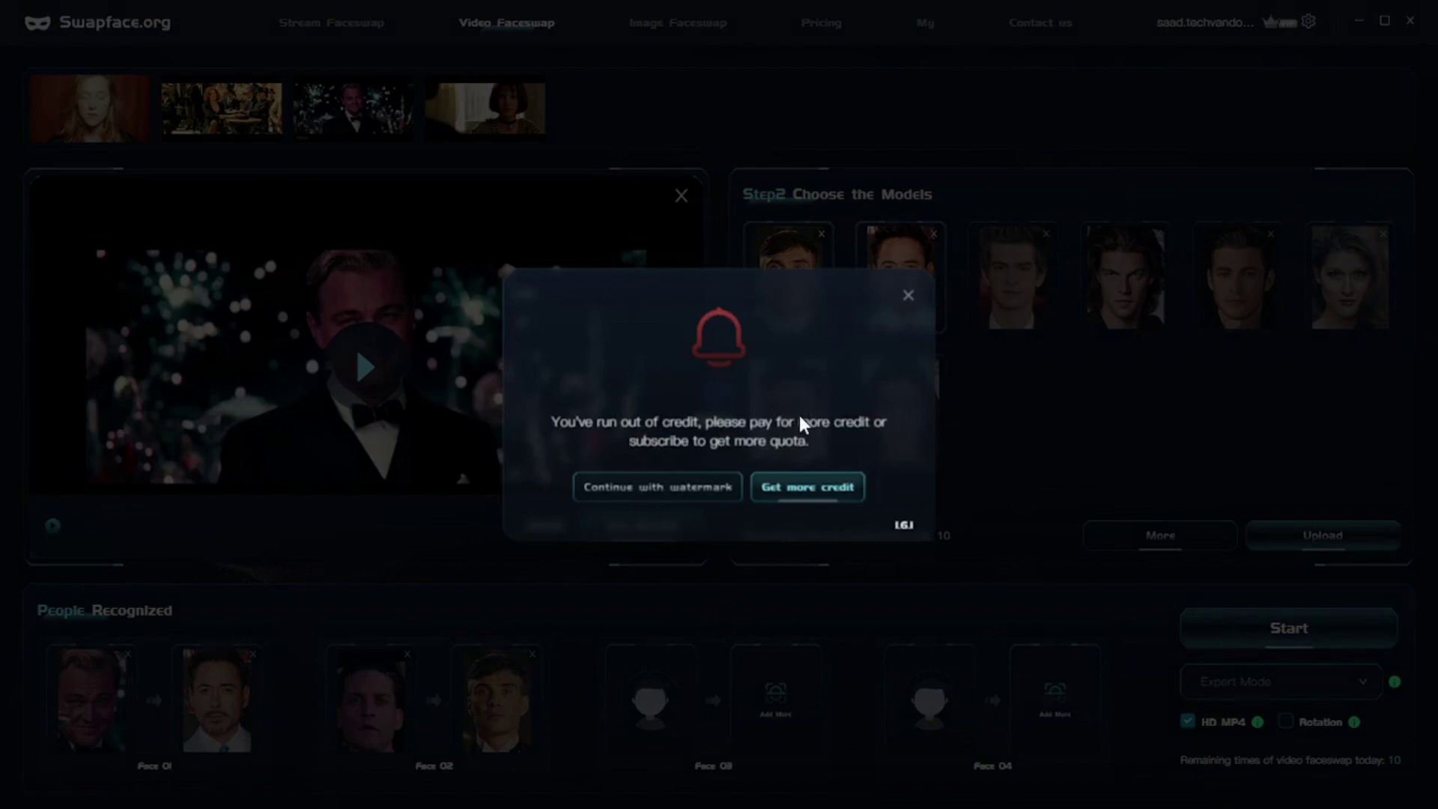
- Accept a watermarked result so the fireworks clip swap proceeds
left_click(684, 491)
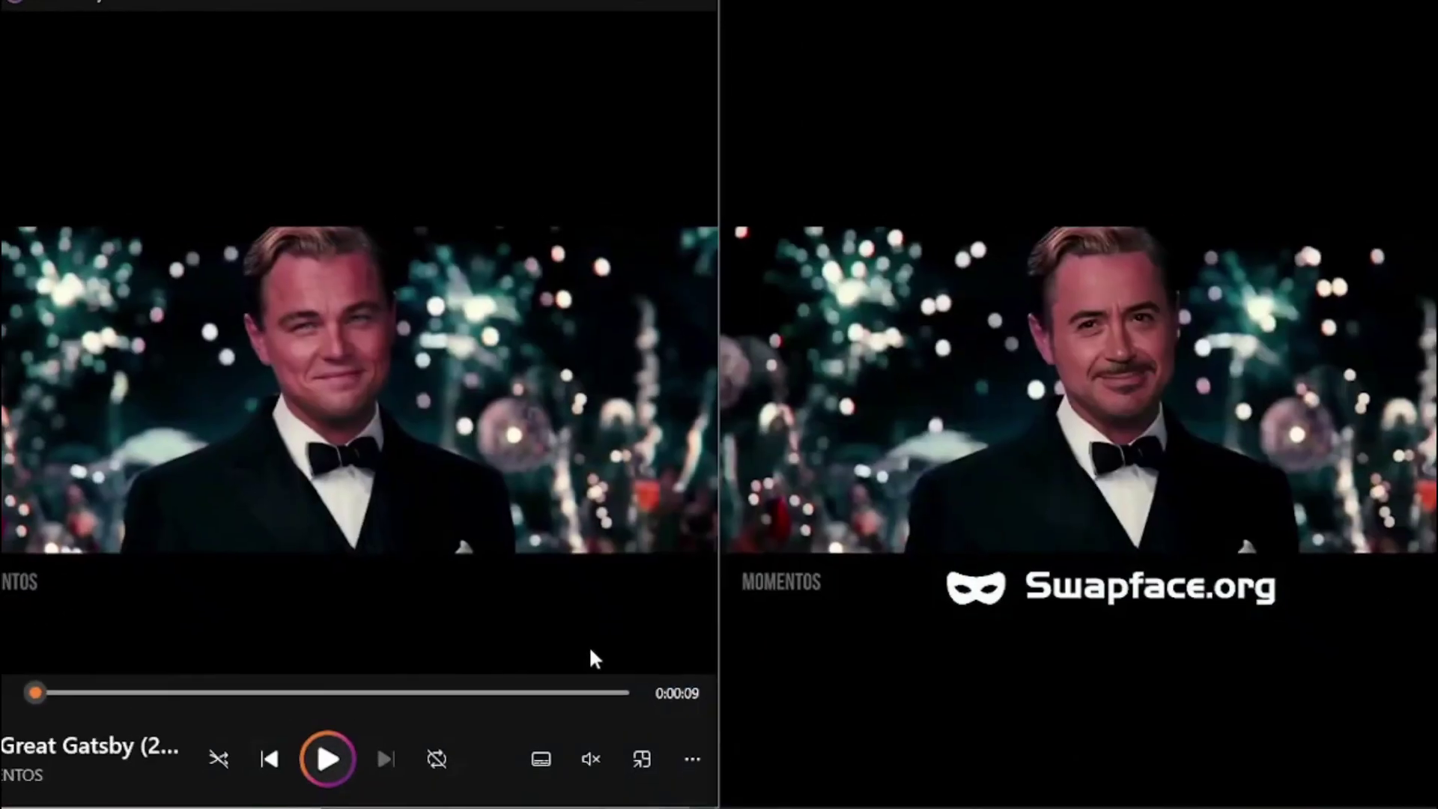
- Play the face-swapped result next to the original clip
left_click(589, 646)
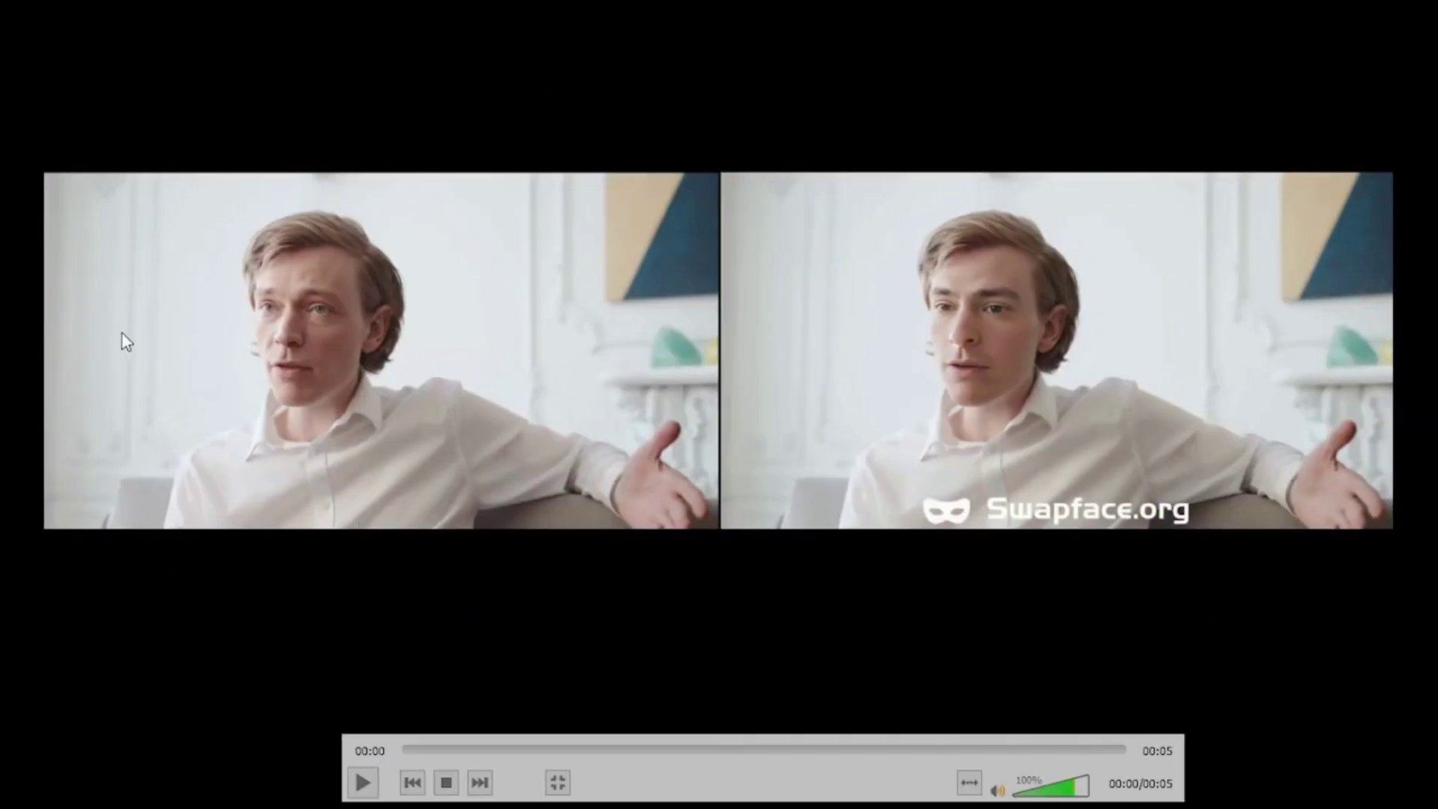
- Play the side-by-side interview comparison video fullscreen in the media player
key("space")
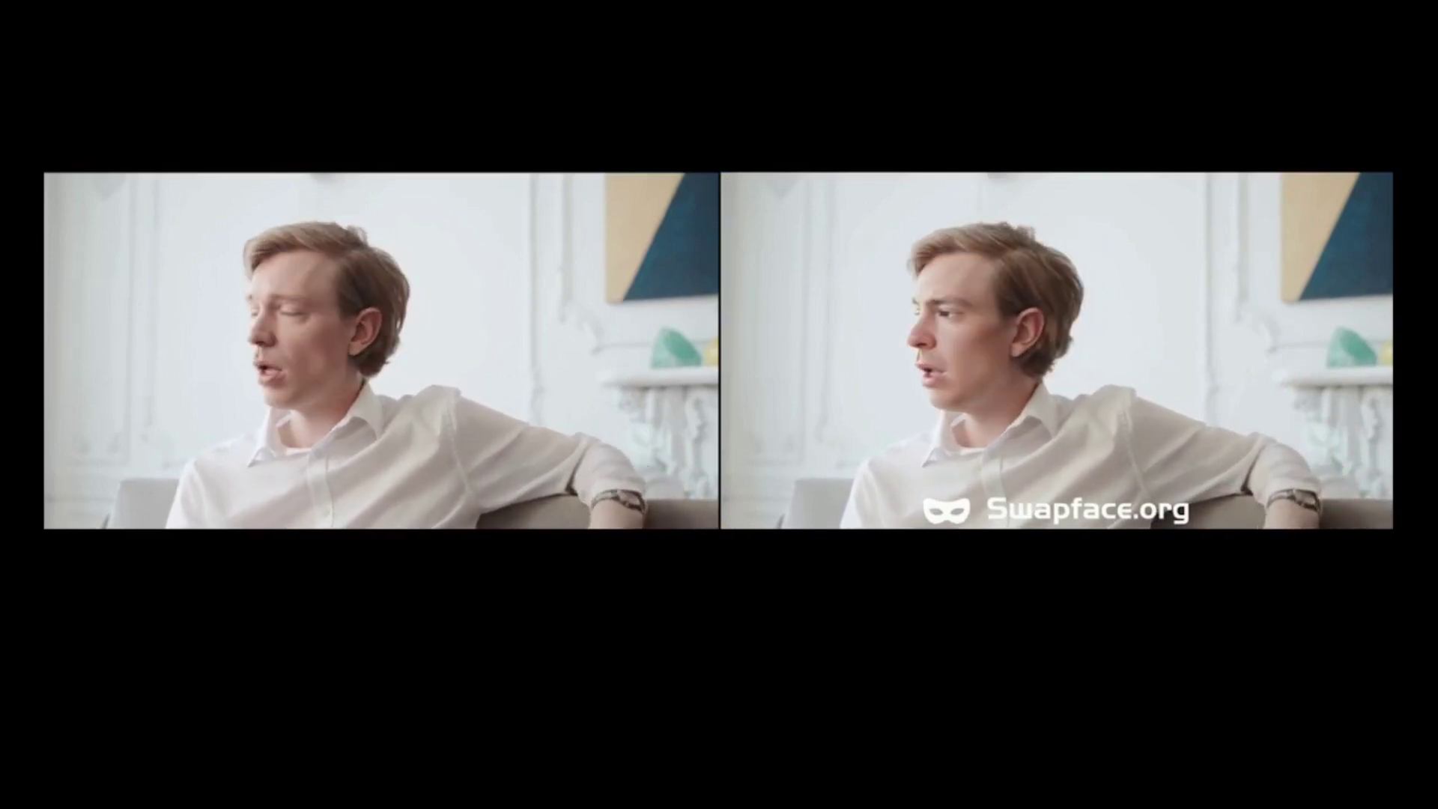
mouse_move(1072, 443)
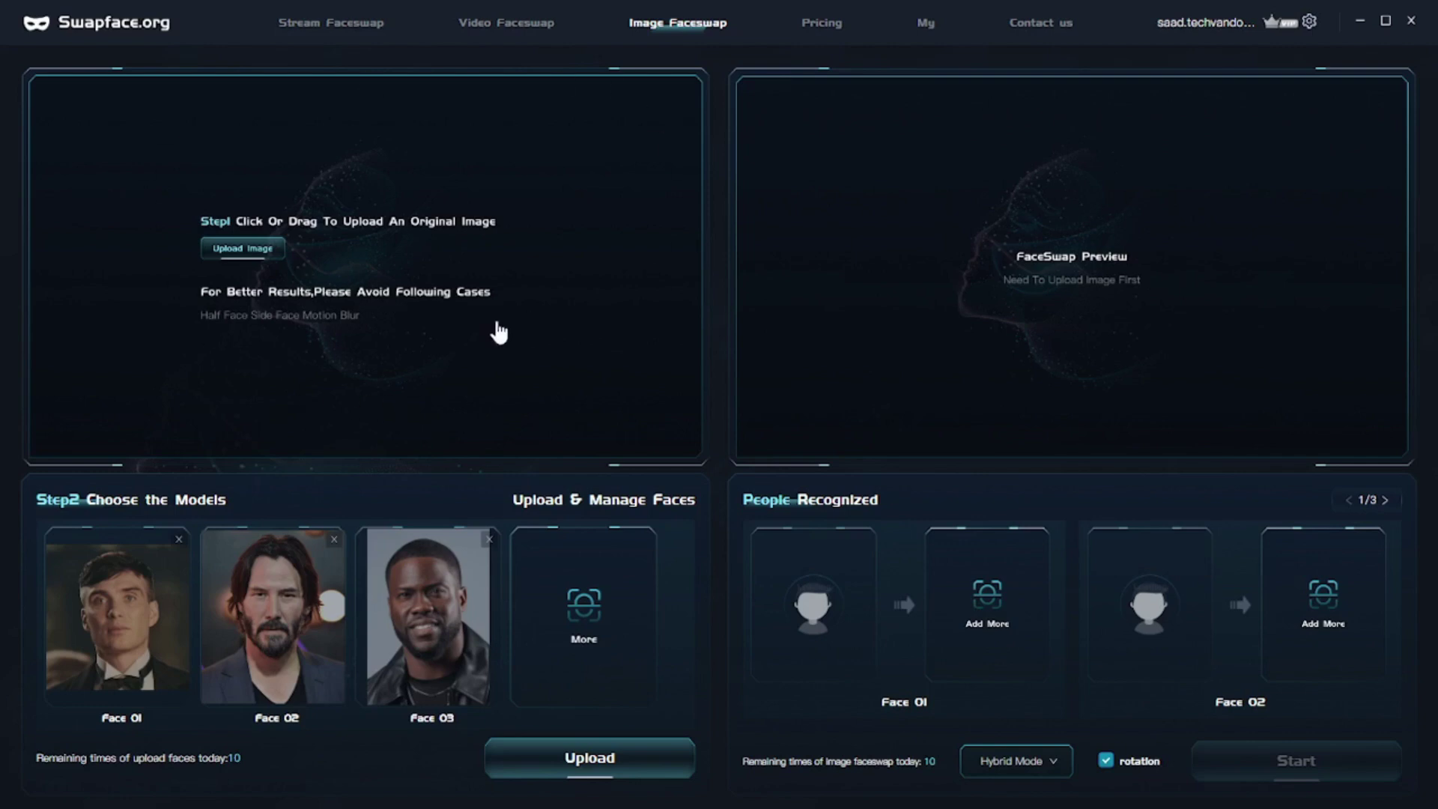
- Upload the smiling man's photo, confirm his detected face and assign it the Face 01 model
left_click_drag(568, 312, 308, 275)
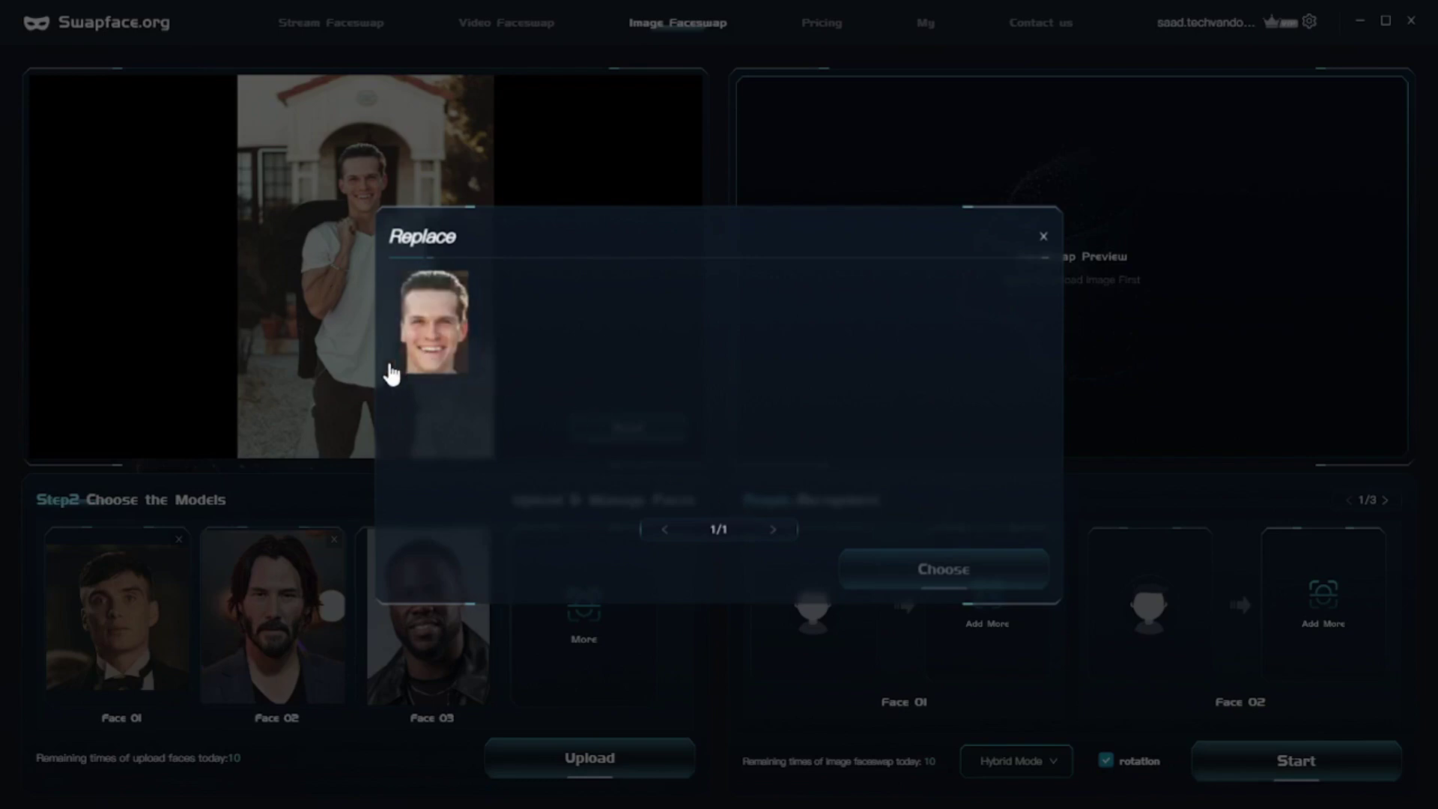
left_click(461, 398)
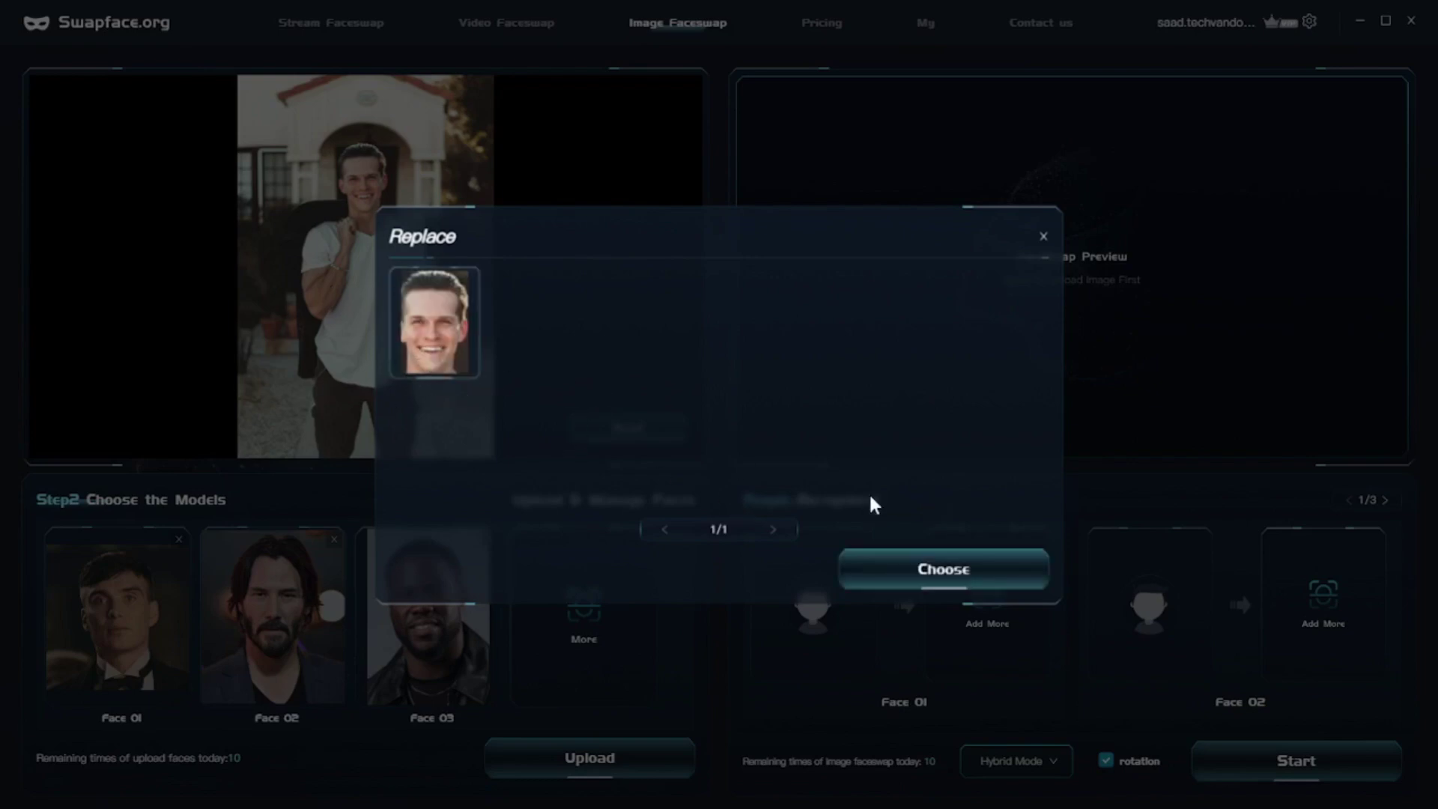
left_click(995, 589)
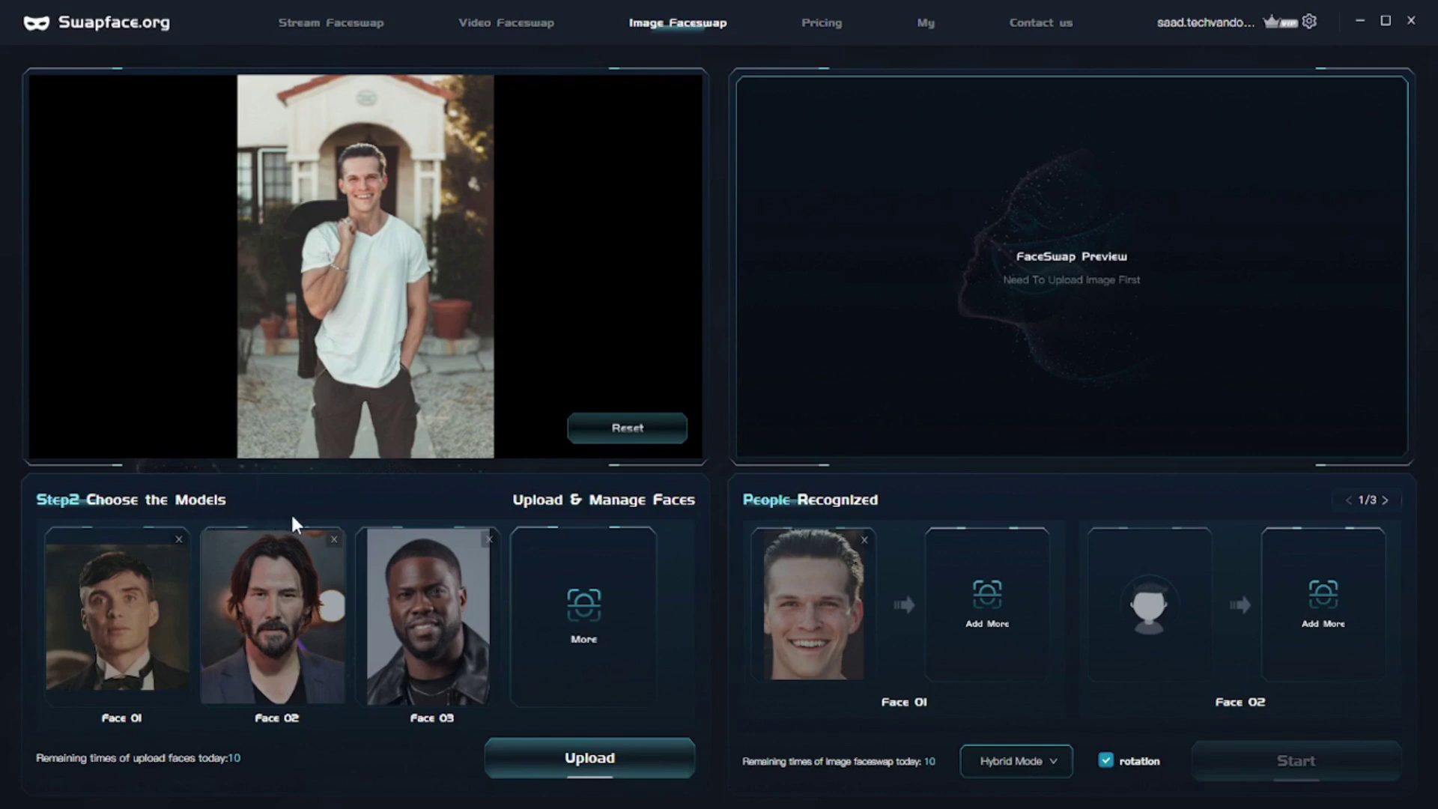
left_click(134, 638)
- Run the photo swap in Expert Mode without rotation, accepting a watermarked result
left_click(983, 763)
left_click(1038, 685)
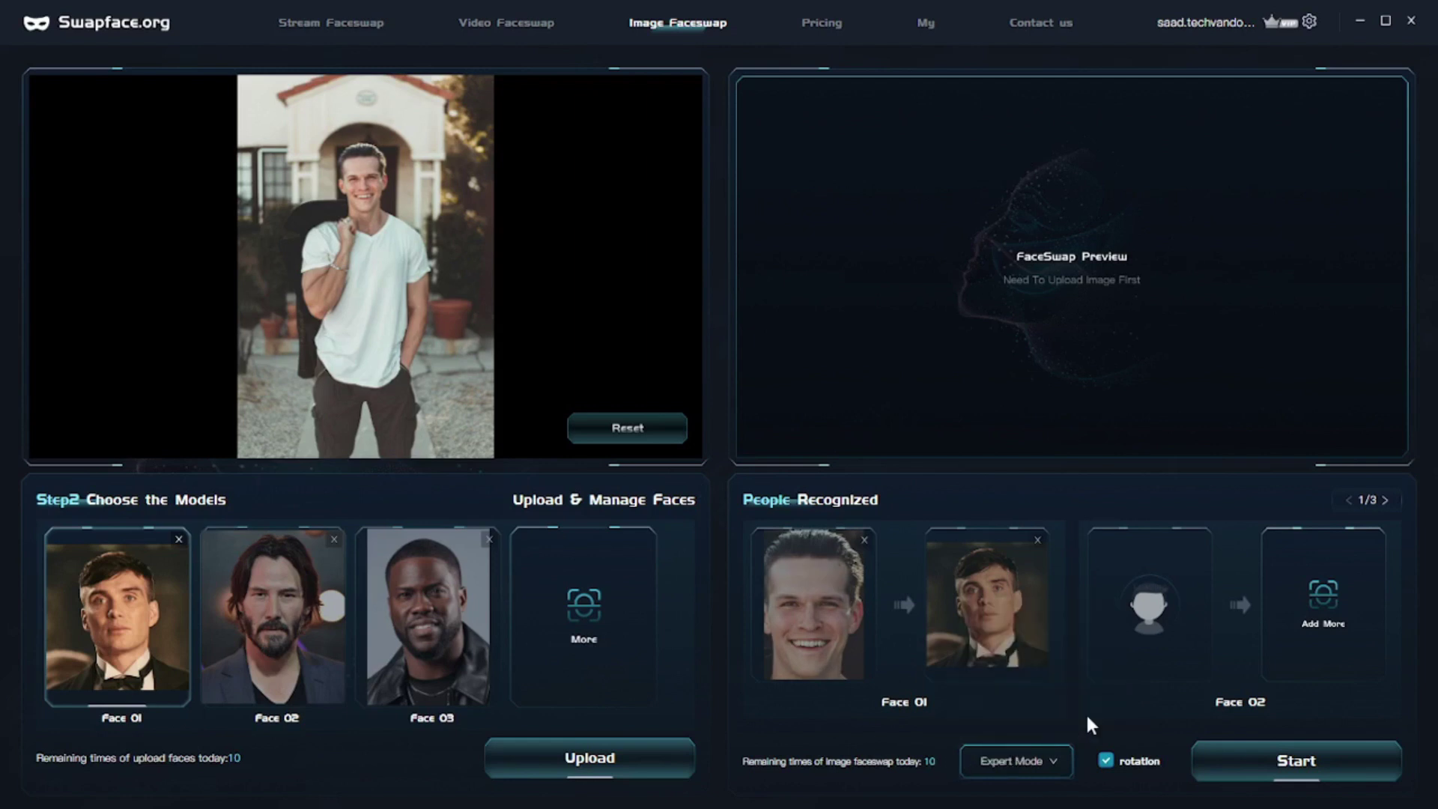
left_click(1109, 761)
left_click(1261, 759)
left_click(690, 496)
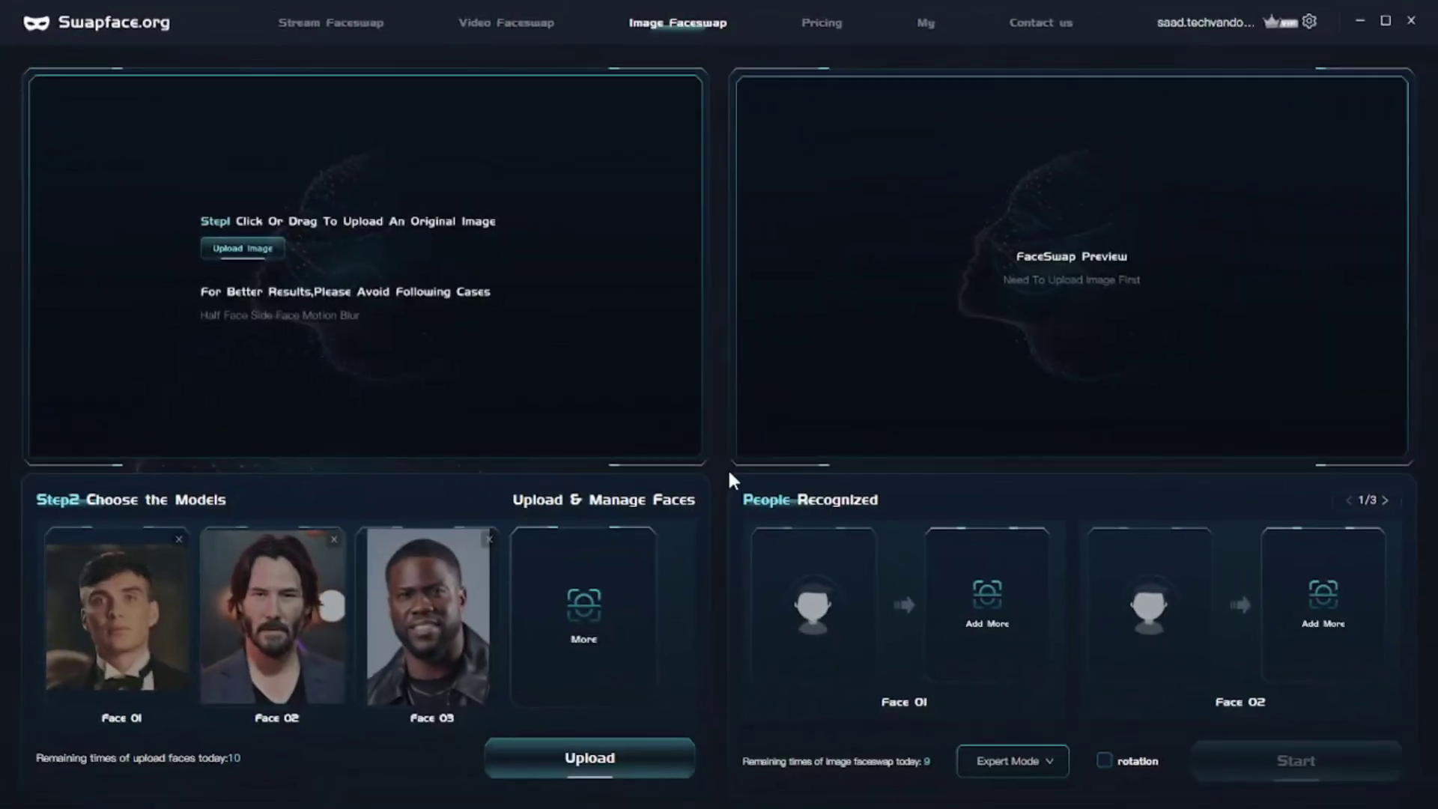
- Upload the two-man photo, assign Face 01 and Face 02 to its faces, and run the swap
left_click(293, 285)
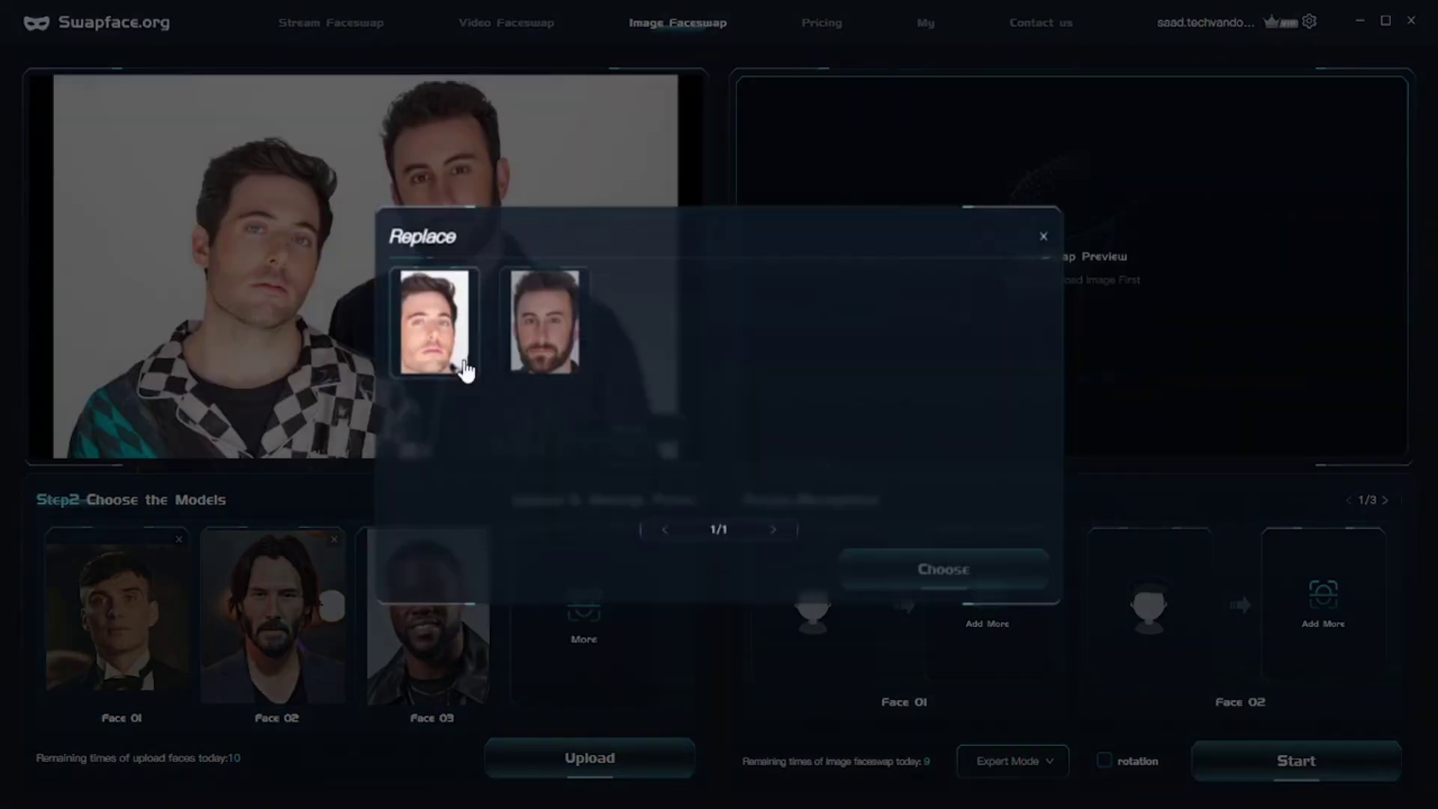
left_click(944, 570)
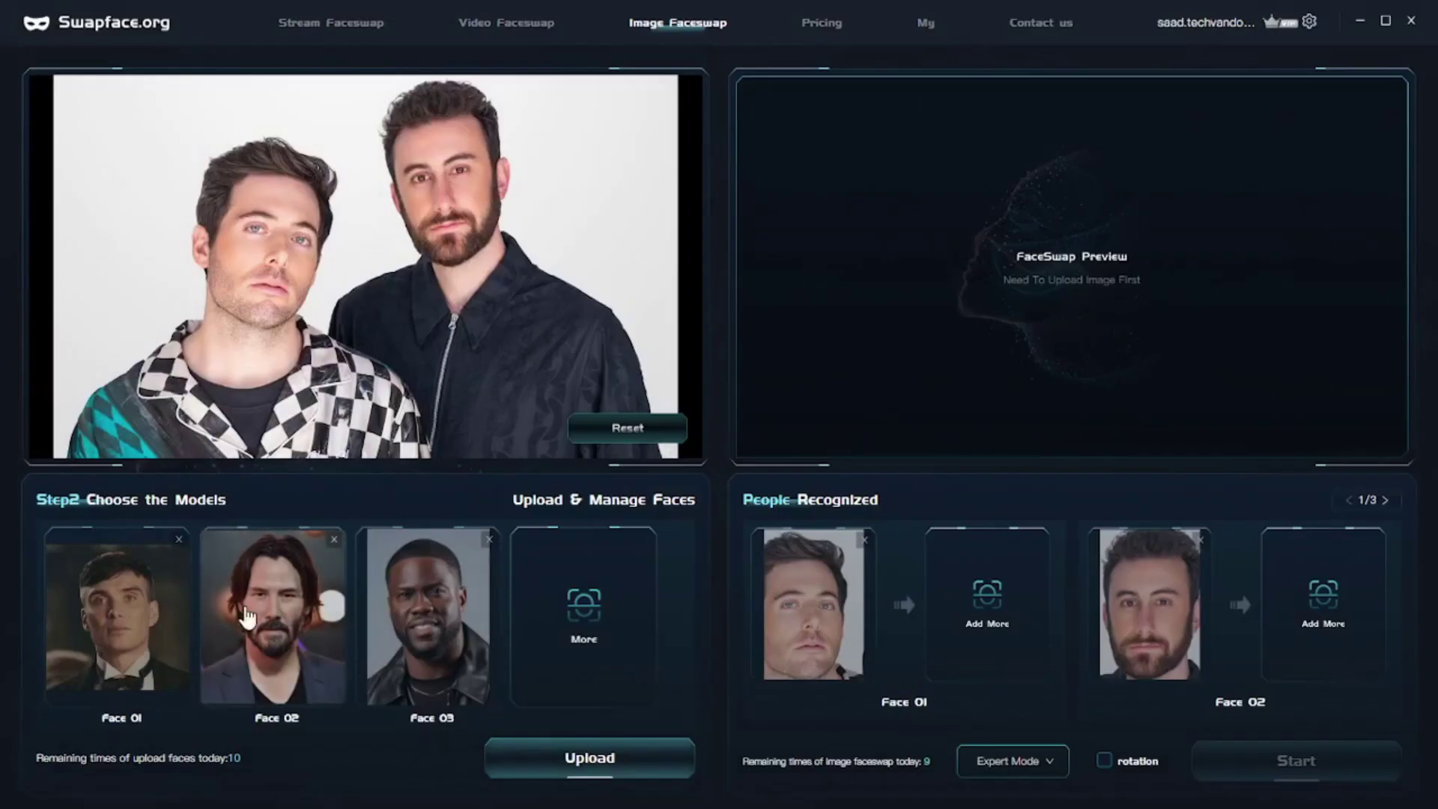
left_click(150, 628)
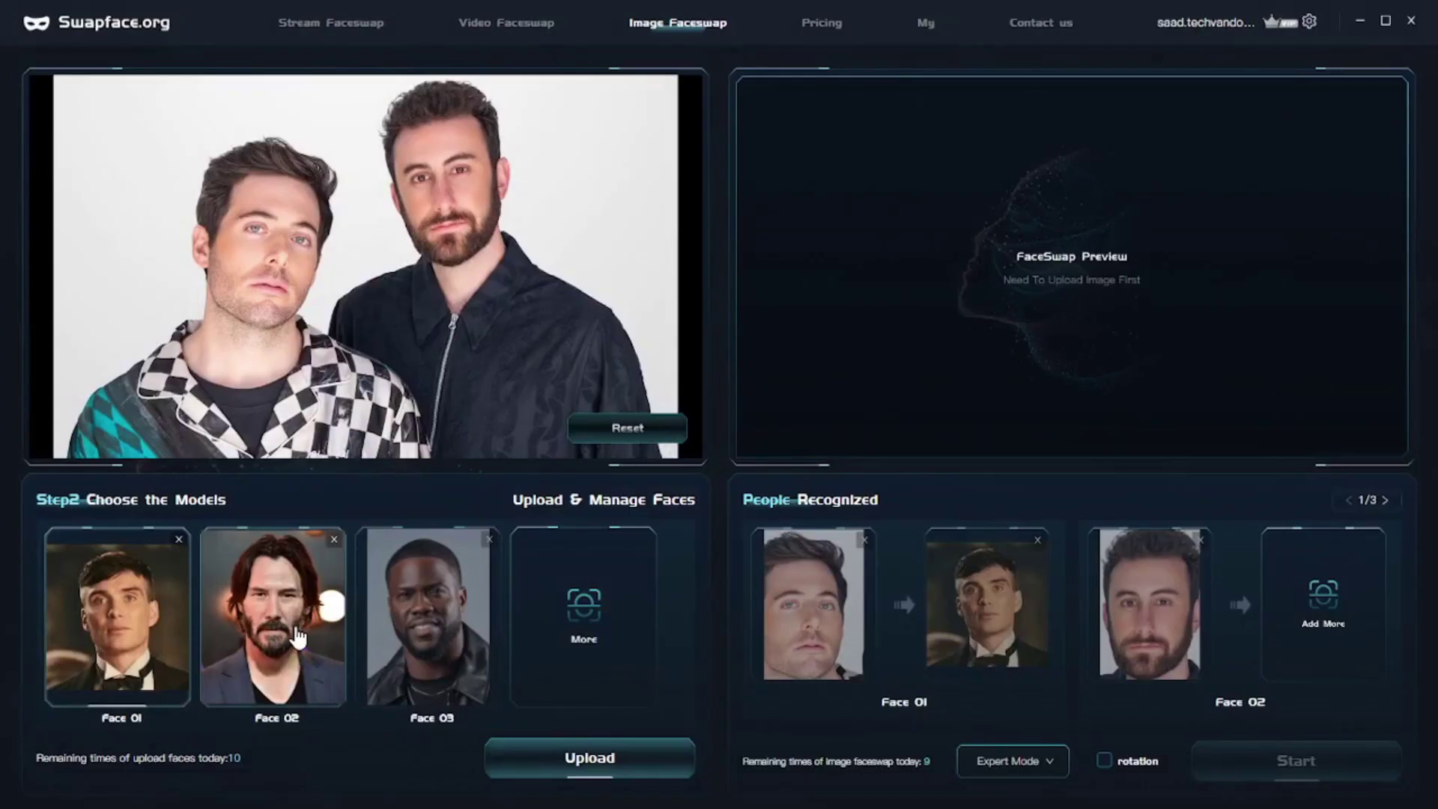
left_click(297, 637)
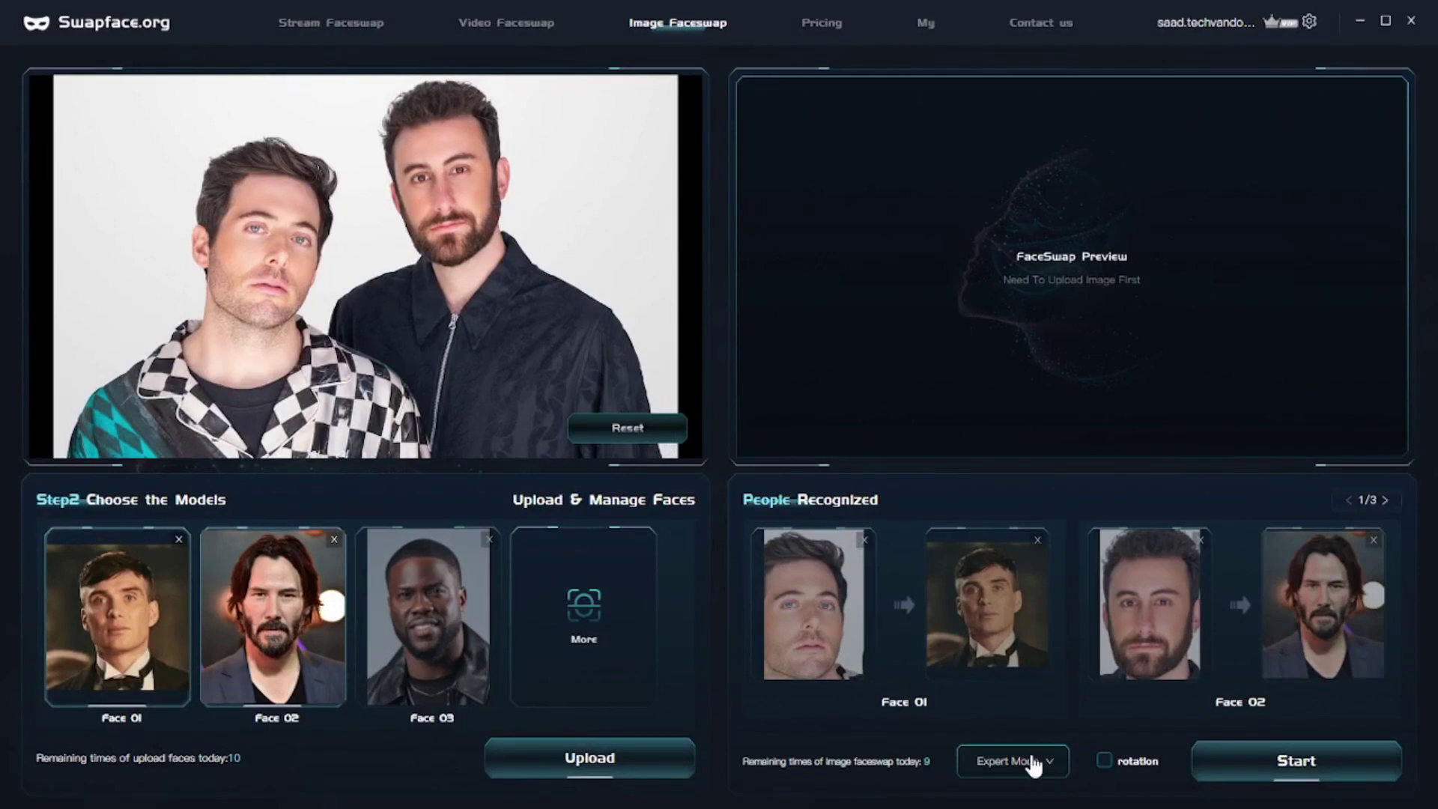
left_click(1274, 759)
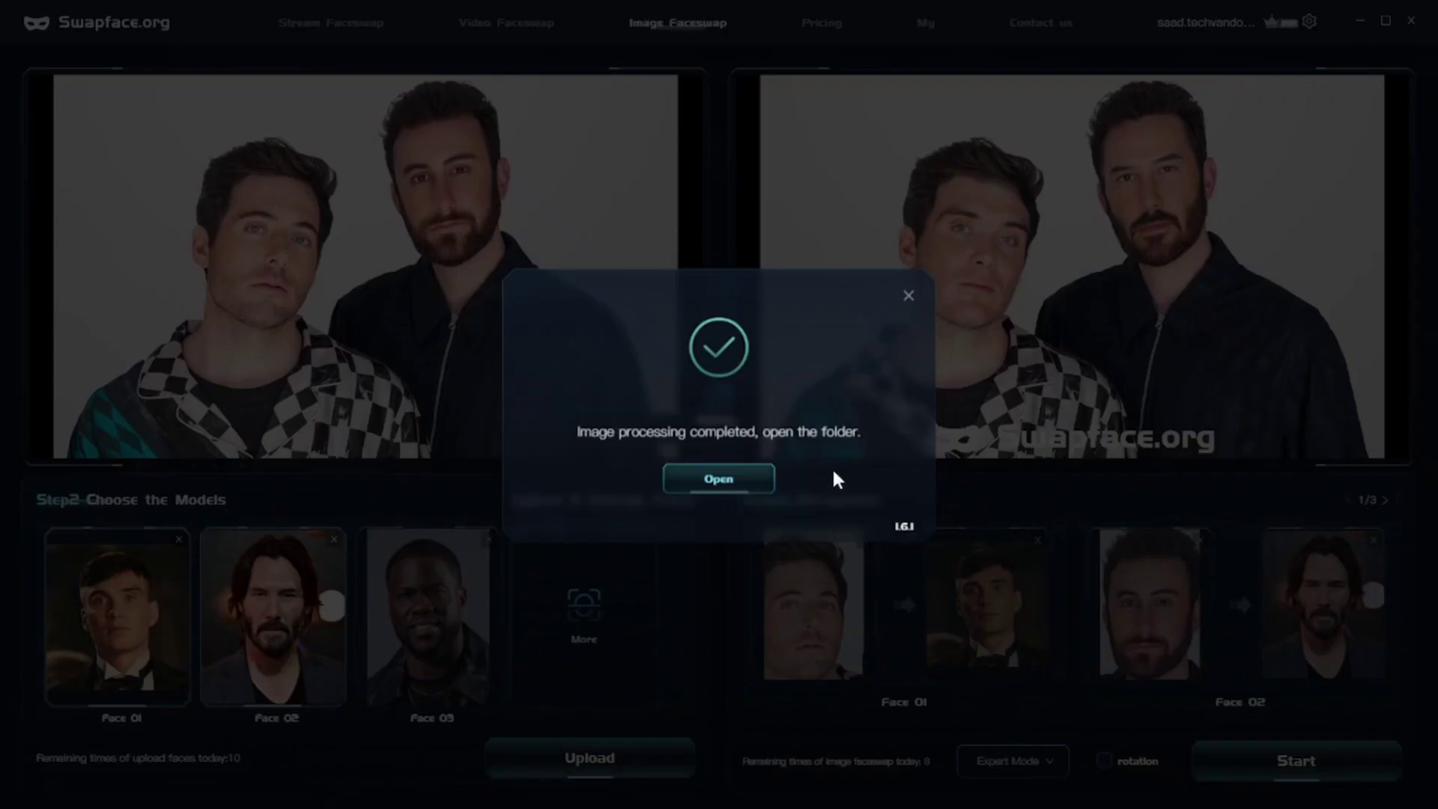
left_click(909, 296)
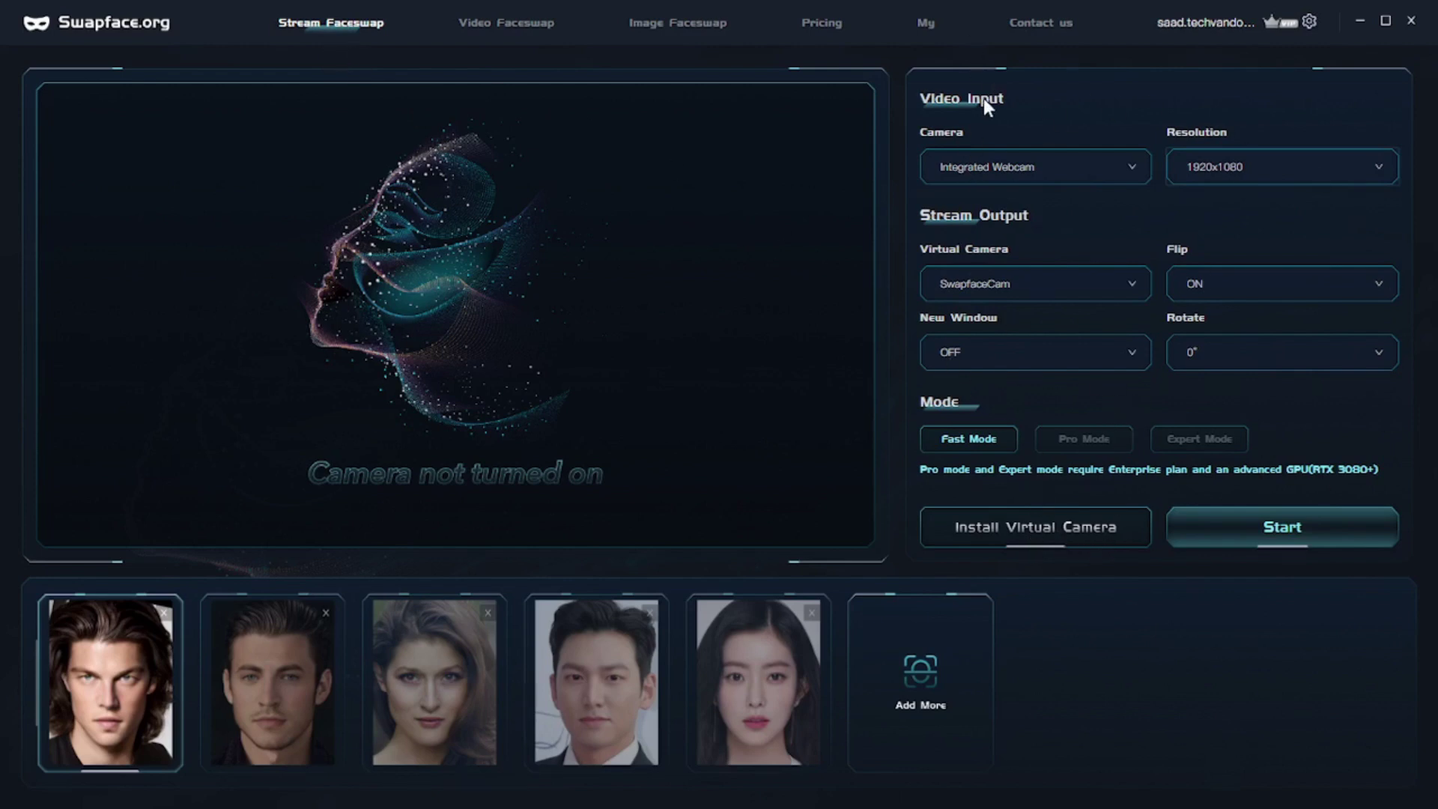
left_click(1078, 182)
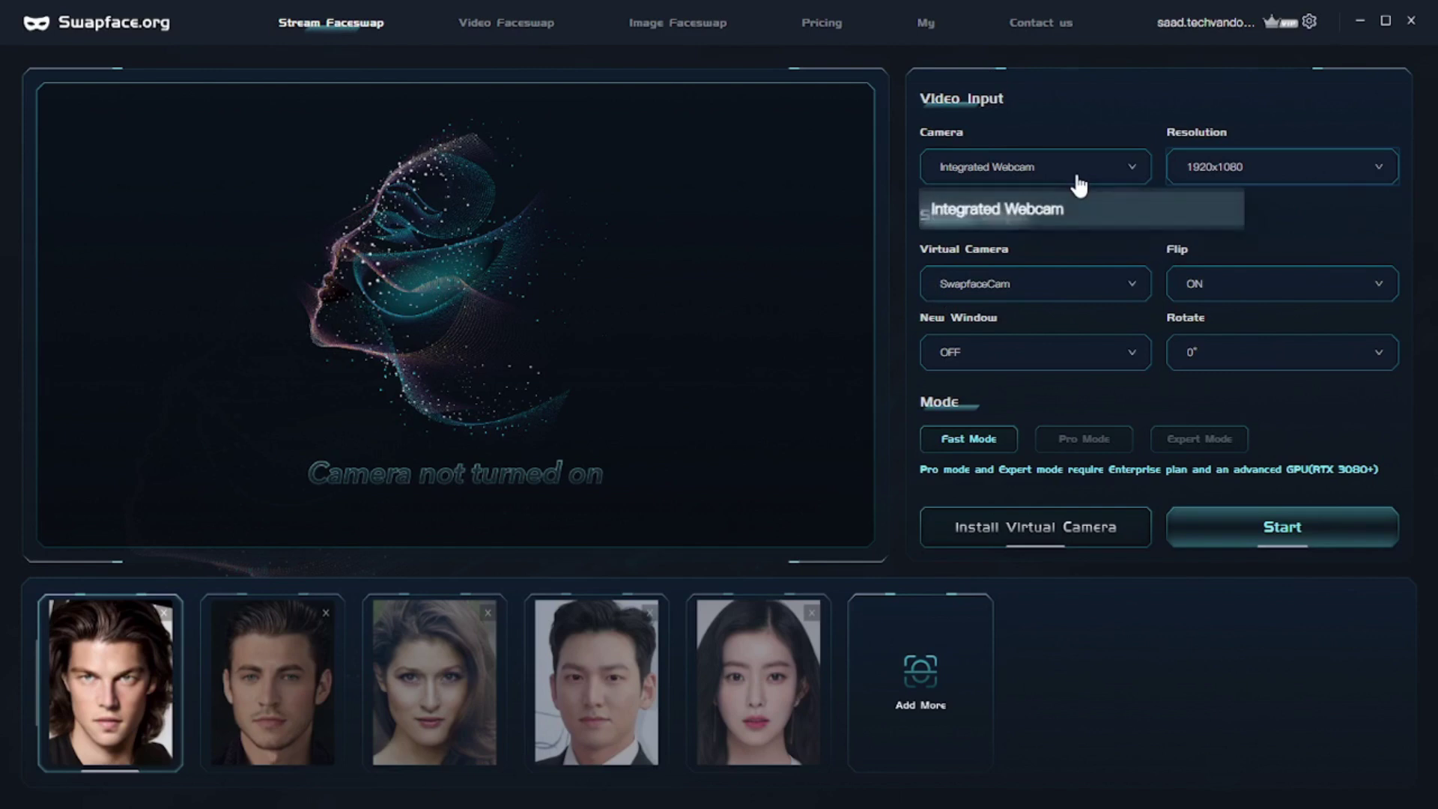
left_click(1236, 175)
left_click(1250, 179)
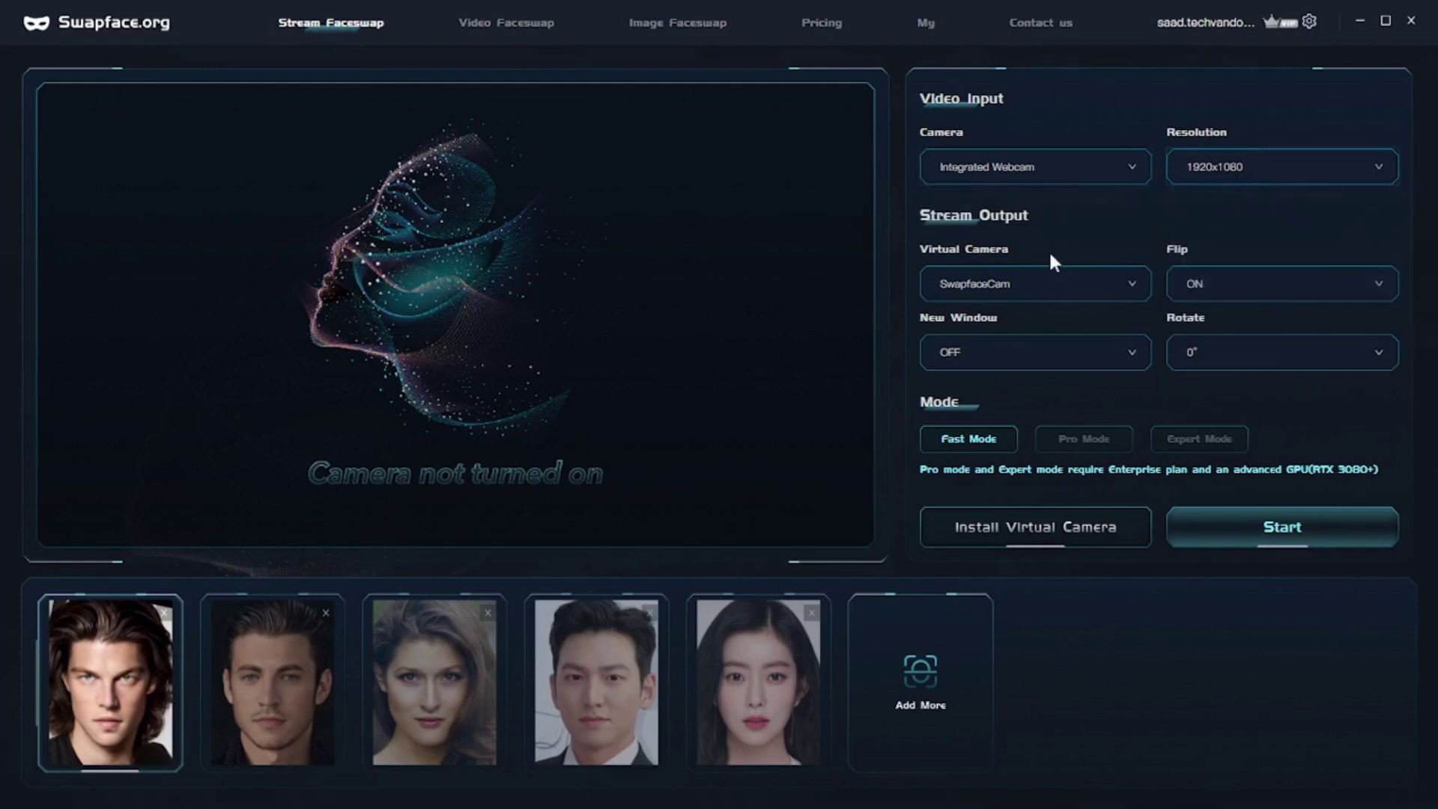
left_click(1101, 283)
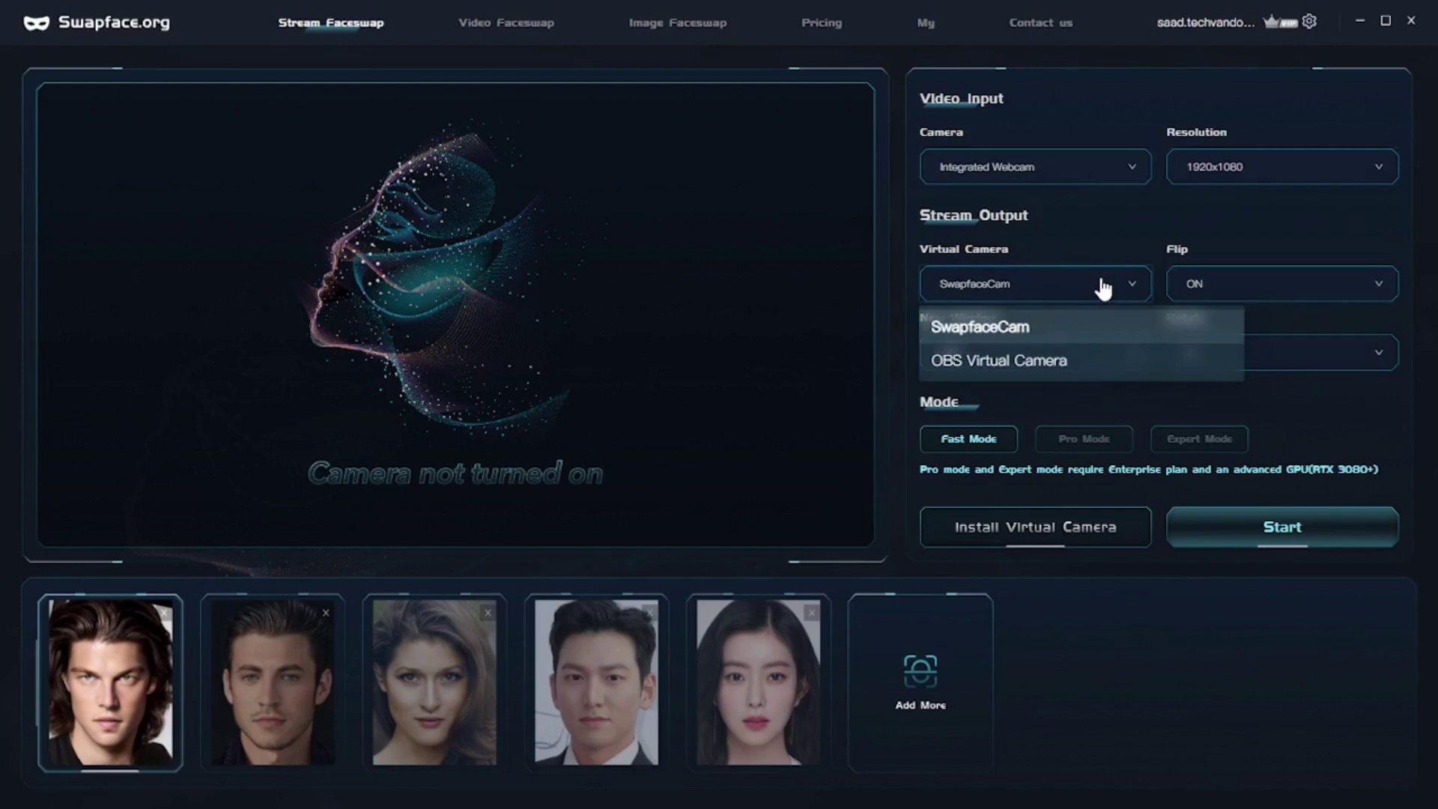
left_click(1102, 283)
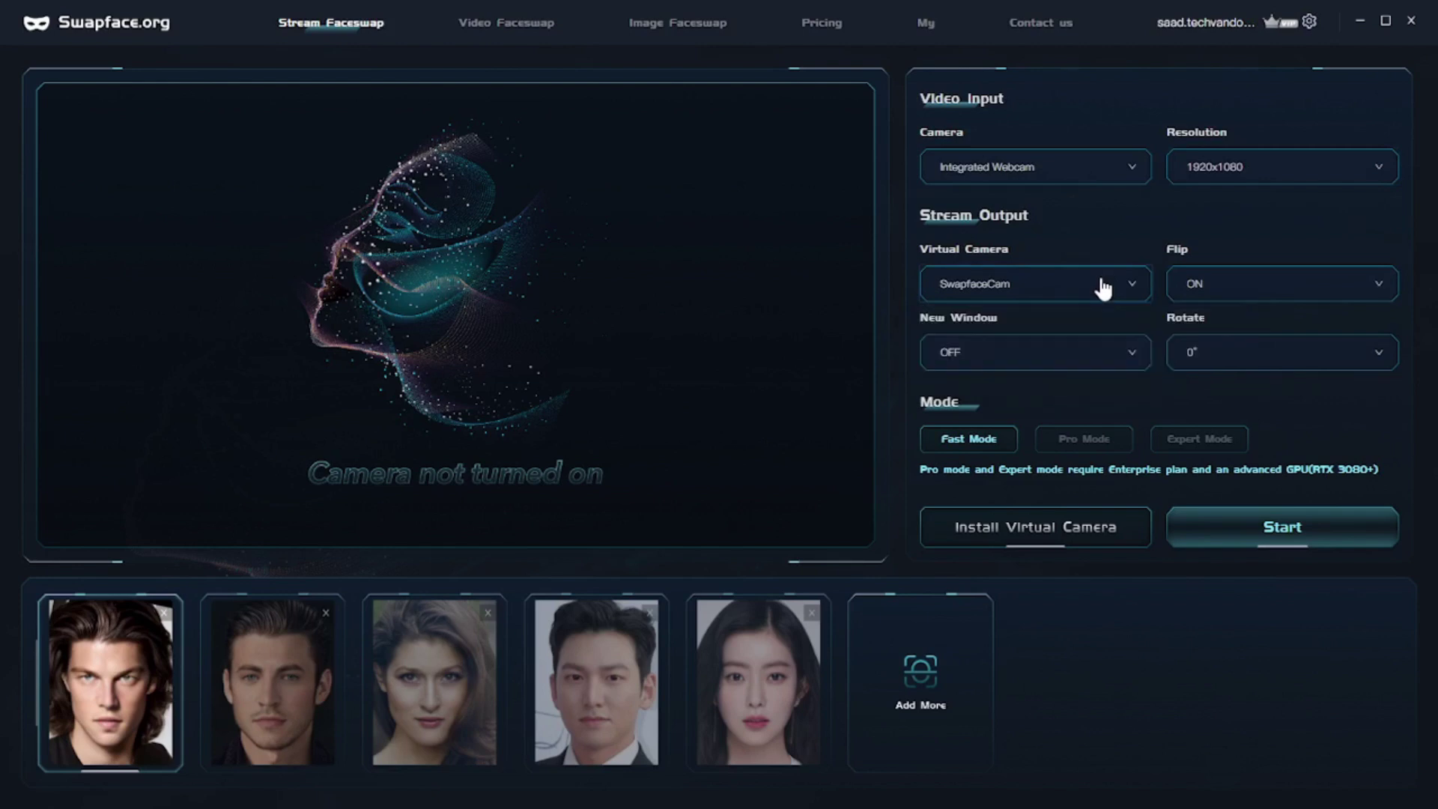